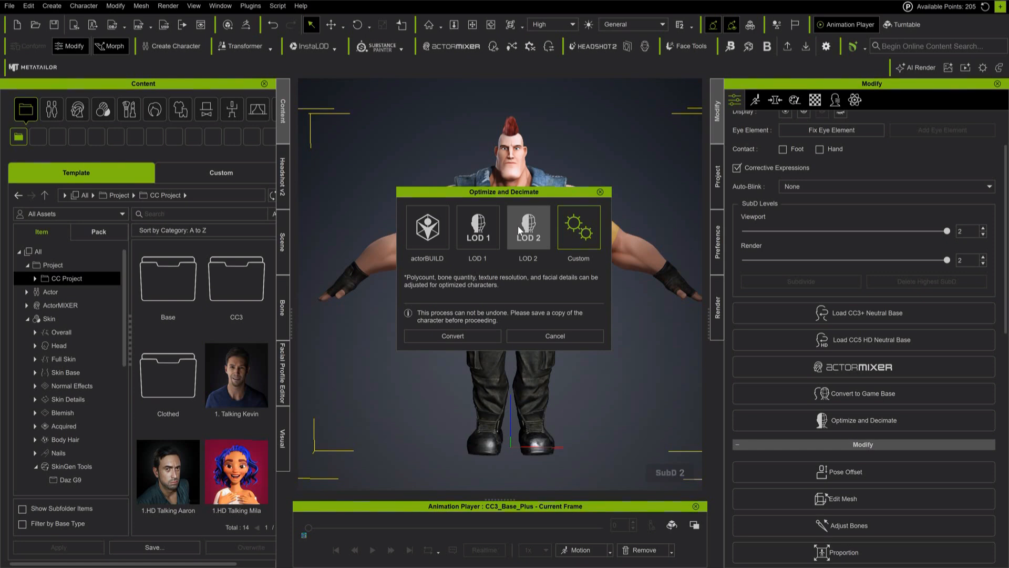
# Step: Review the Custom LOD settings for skeleton, mesh, texture, facial and template options, and close them without converting
pyautogui.click(424, 230)
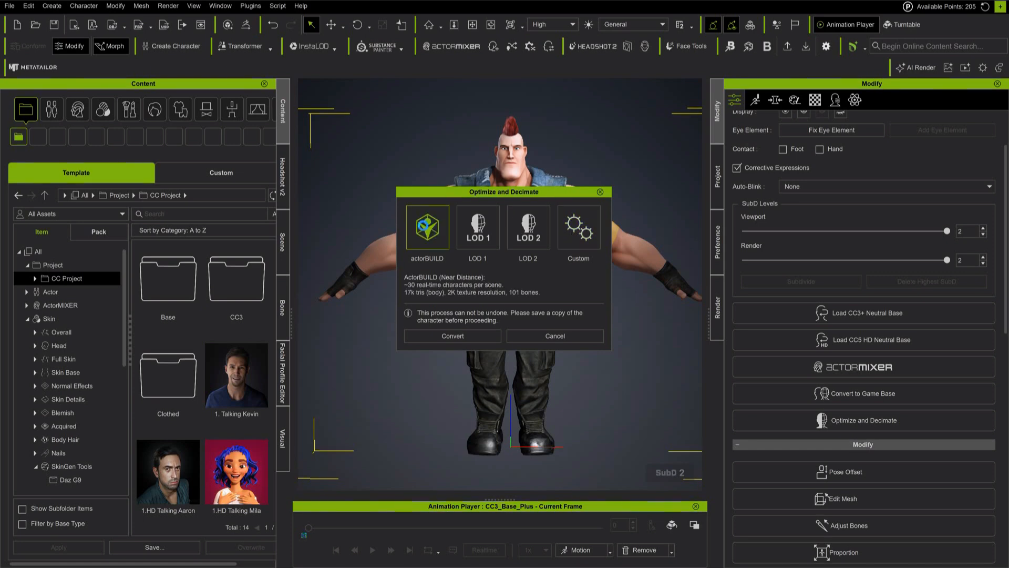
pyautogui.click(578, 227)
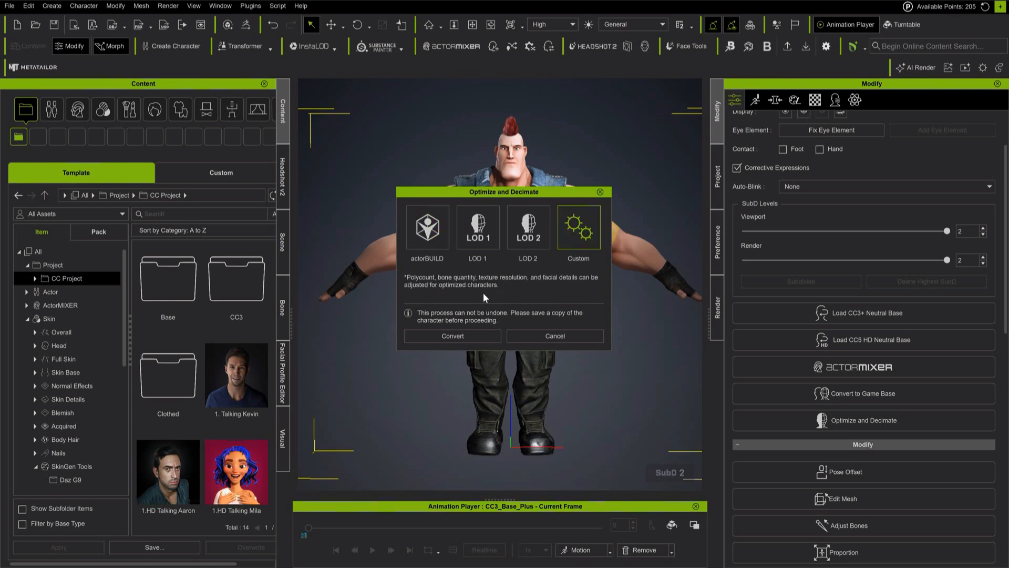
pyautogui.click(453, 336)
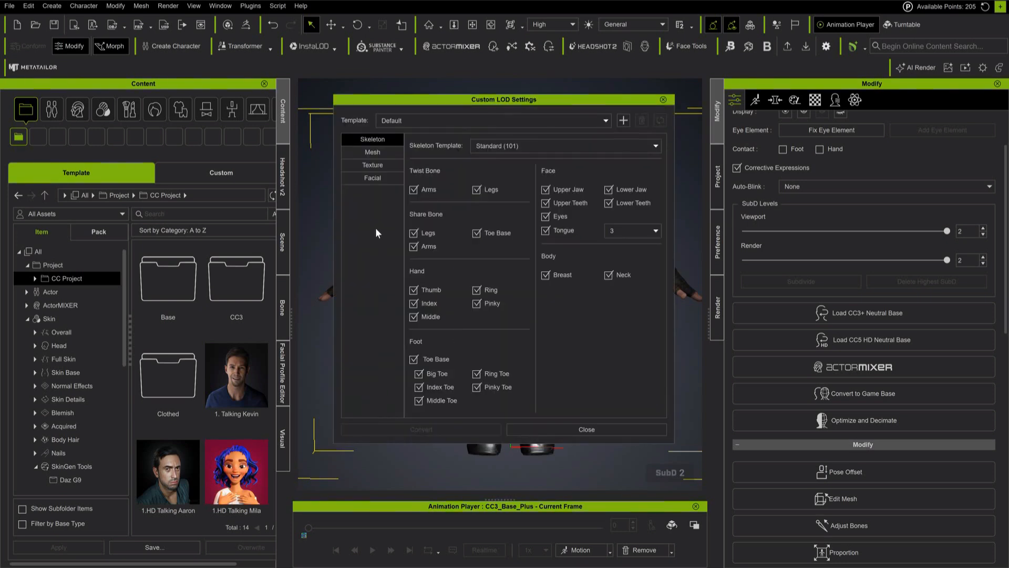
pyautogui.click(363, 152)
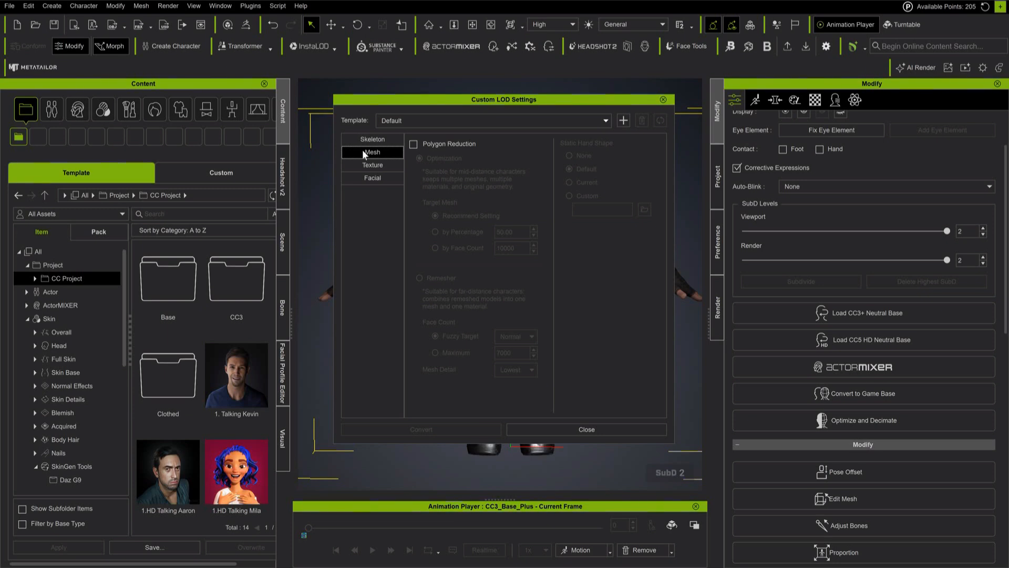
pyautogui.click(367, 166)
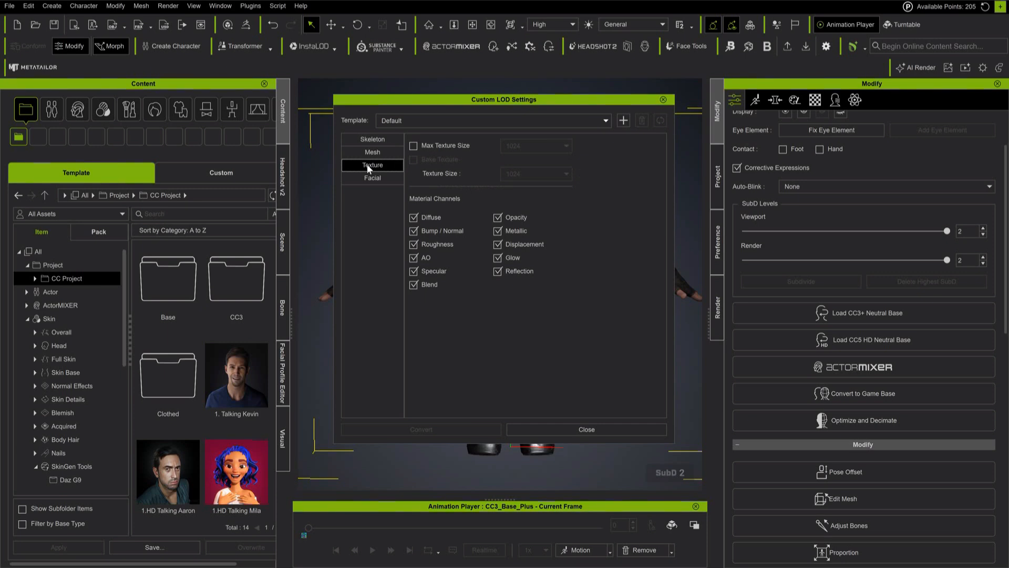
pyautogui.click(369, 178)
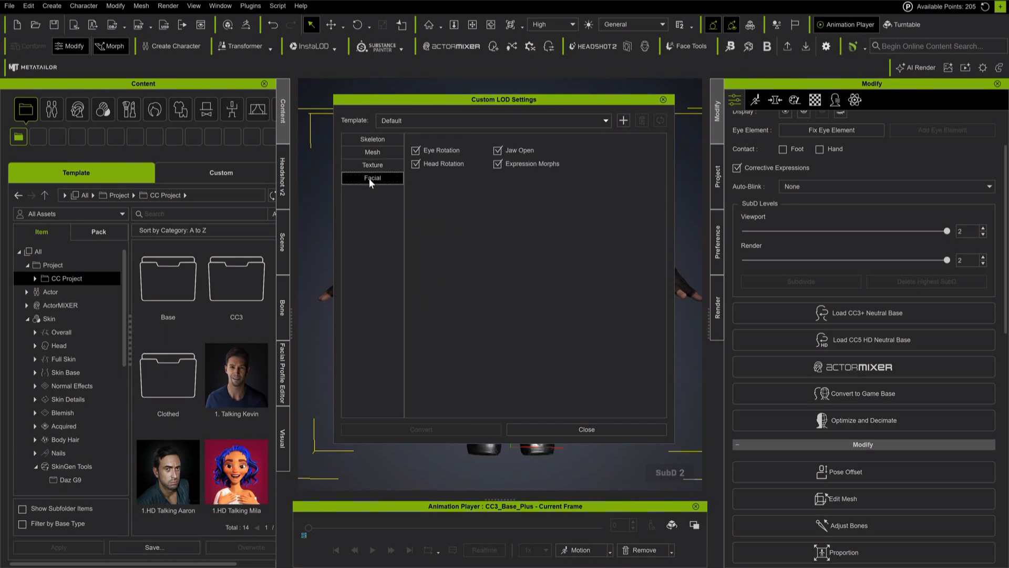
pyautogui.click(377, 139)
pyautogui.click(395, 122)
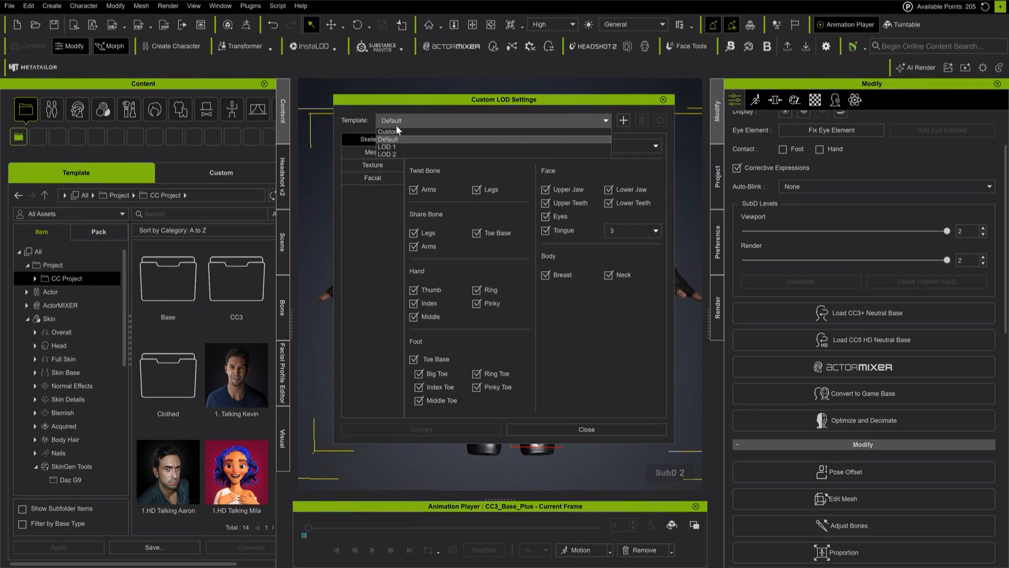
pyautogui.click(396, 124)
pyautogui.click(556, 427)
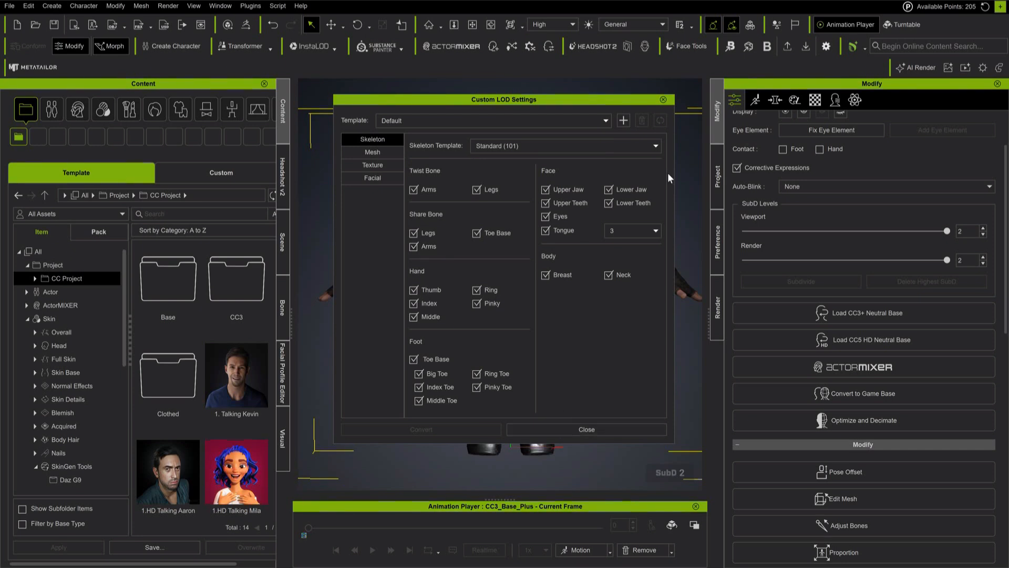
# Step: Convert the character with the actorBUILD optimization preset, turning the hair into part of the body mesh
pyautogui.click(431, 239)
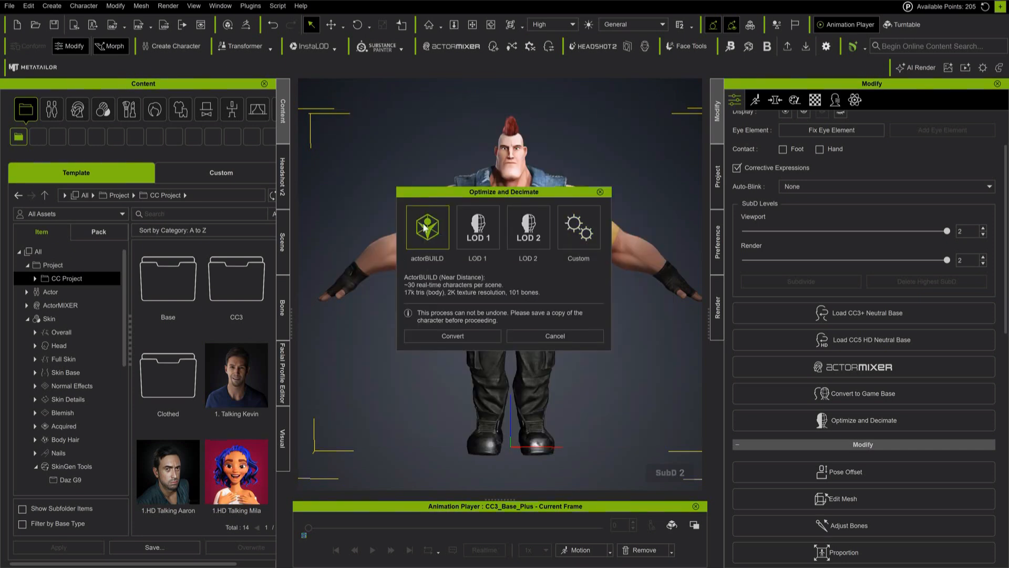
pyautogui.click(450, 337)
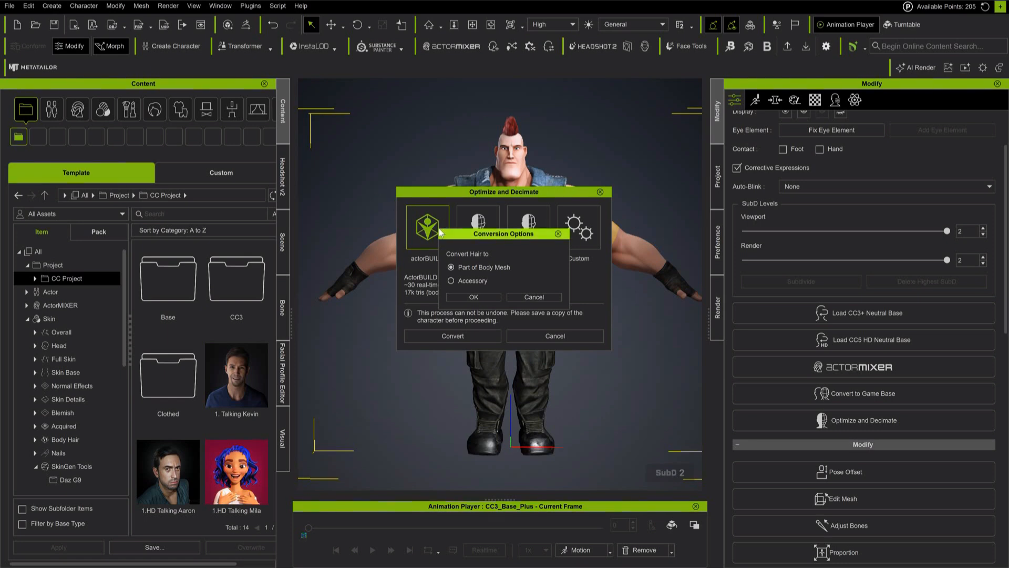
pyautogui.click(472, 300)
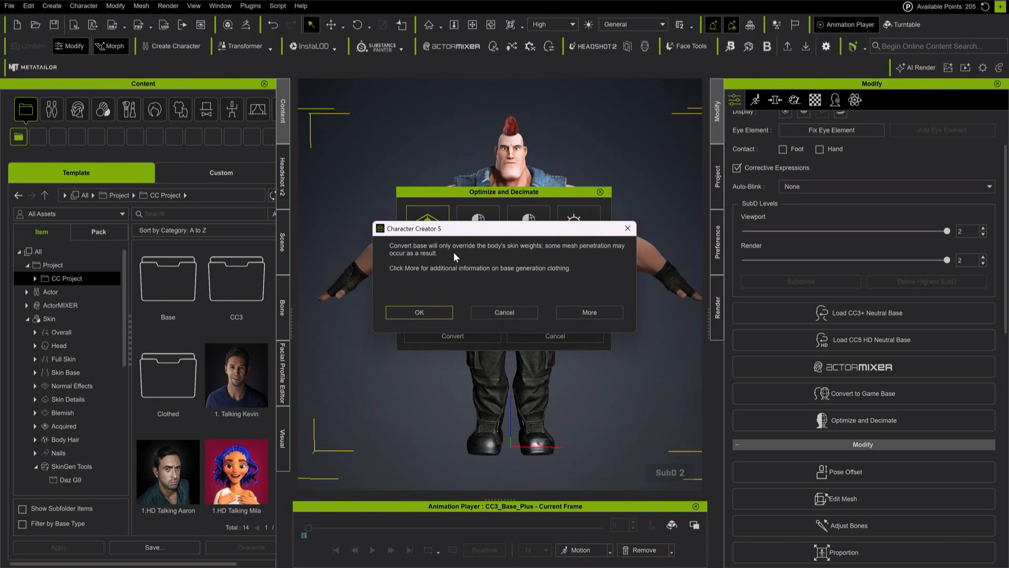
pyautogui.click(419, 315)
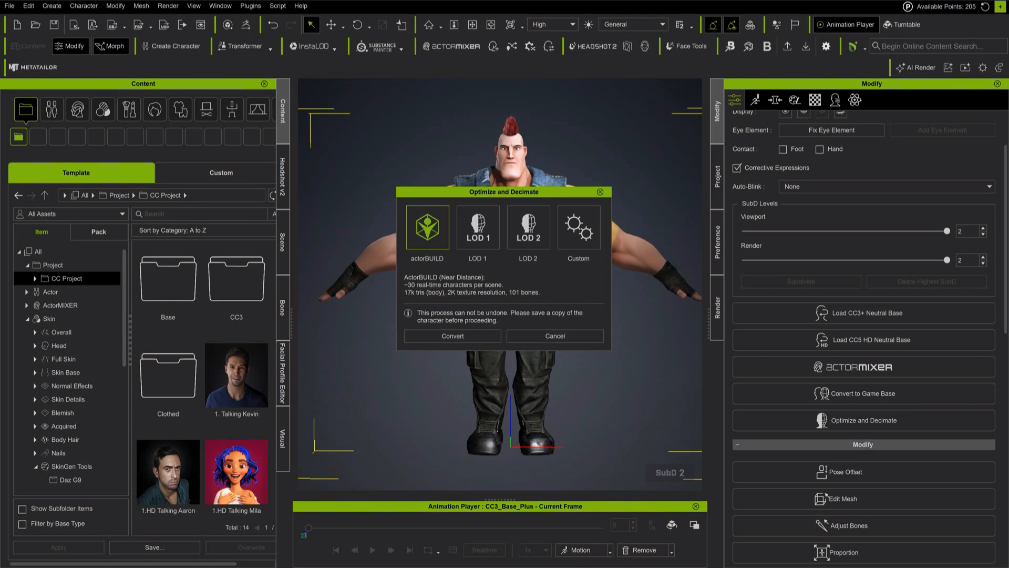
pyautogui.click(462, 339)
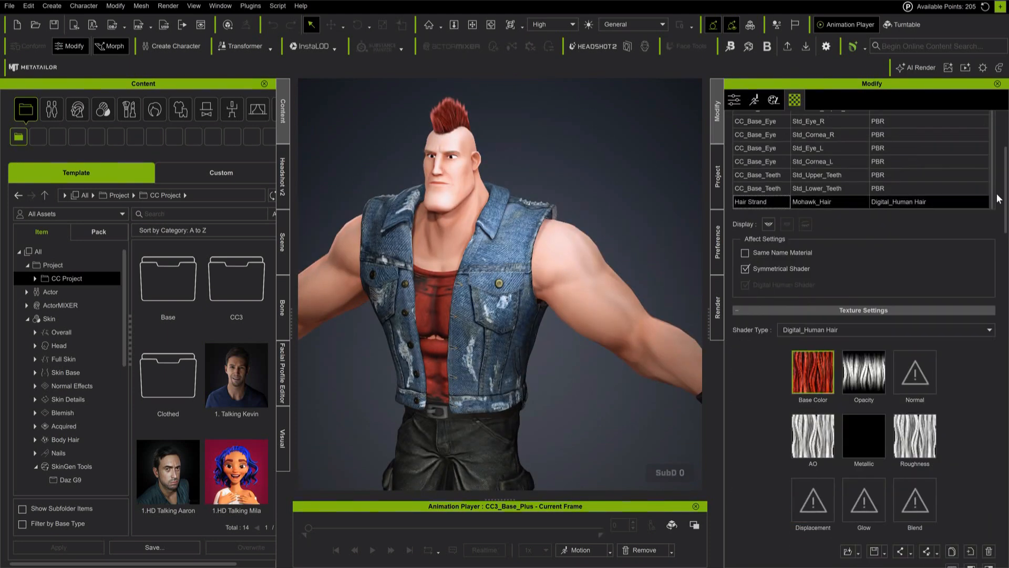
# Step: Select every material of the optimized character and change the shader type to PBR
pyautogui.scroll(1, 998, 198)
pyautogui.scroll(7, 835, 230)
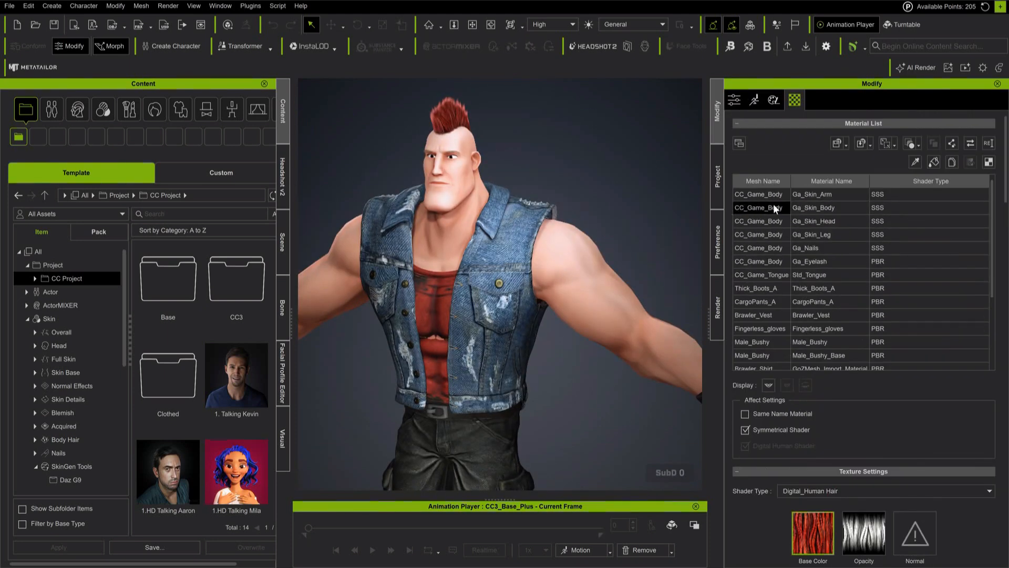
pyautogui.click(759, 197)
pyautogui.hotkey('ctrl', 'a')
pyautogui.scroll(-3, 834, 310)
pyautogui.click(793, 491)
pyautogui.click(799, 500)
pyautogui.keyDown('alt'); pyautogui.moveTo(535, 193); pyautogui.dragTo(581, 158); pyautogui.keyUp('alt')
pyautogui.keyDown('alt'); pyautogui.moveTo(582, 159); pyautogui.dragTo(616, 142, button='right'); pyautogui.keyUp('alt')
pyautogui.scroll(3, 788, 221)
# Step: Select all CC_Game_Body materials plus Std_Tongue and start Merge Material (UV) on them
pyautogui.click(754, 196)
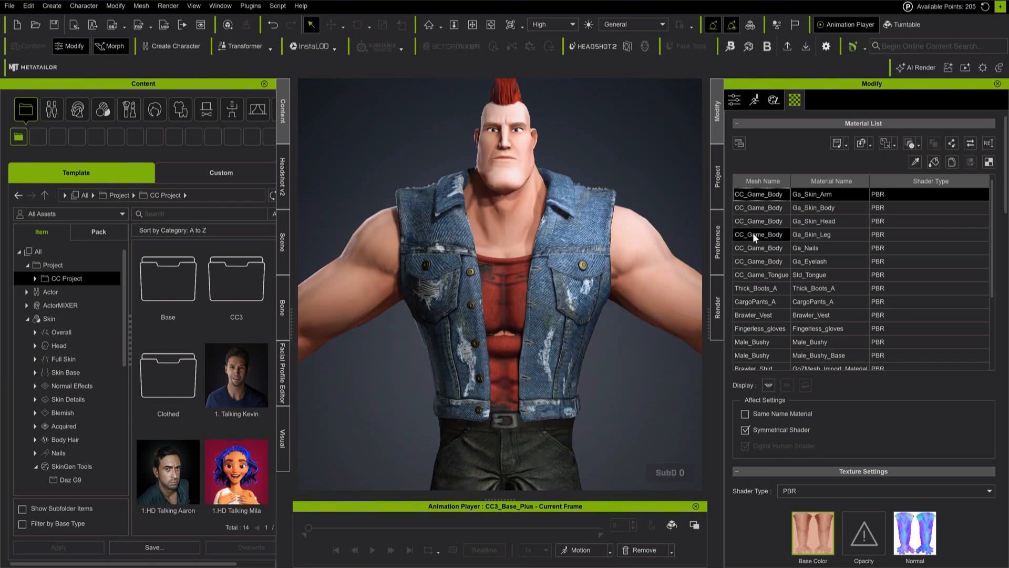
pyautogui.click(777, 260)
pyautogui.keyDown('shift'); pyautogui.click(768, 194); pyautogui.keyUp('shift')
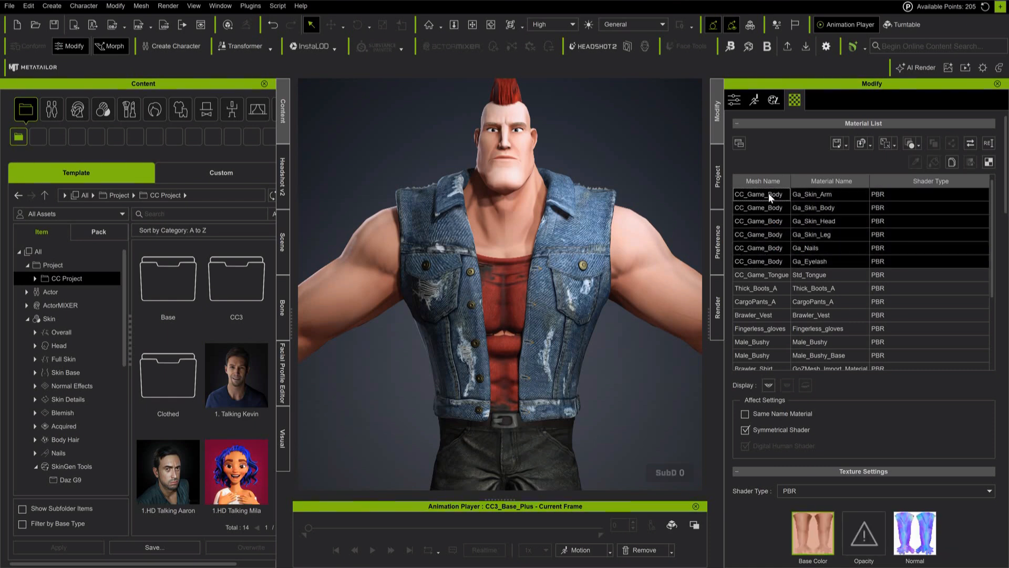
pyautogui.click(920, 144)
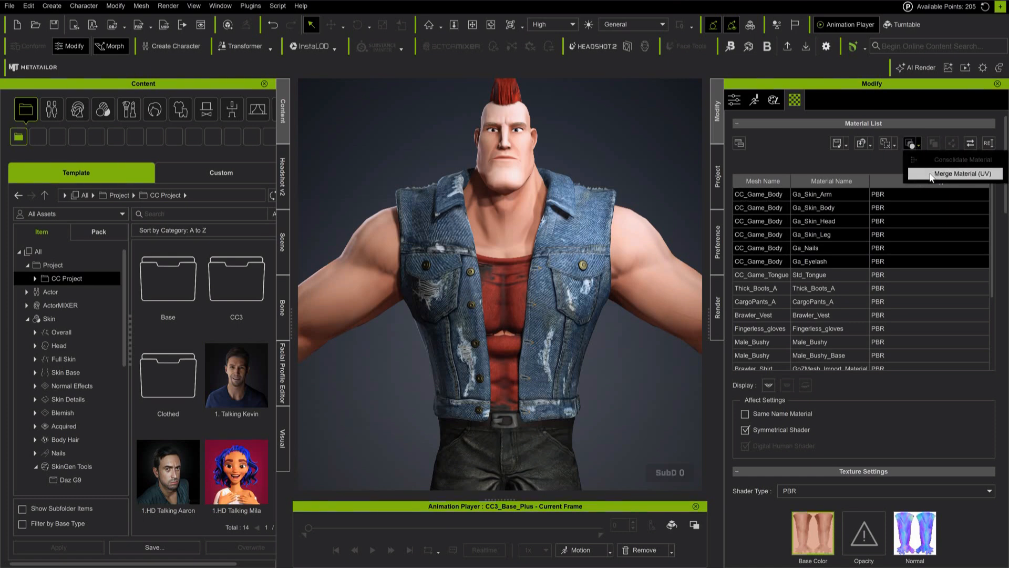
pyautogui.click(772, 274)
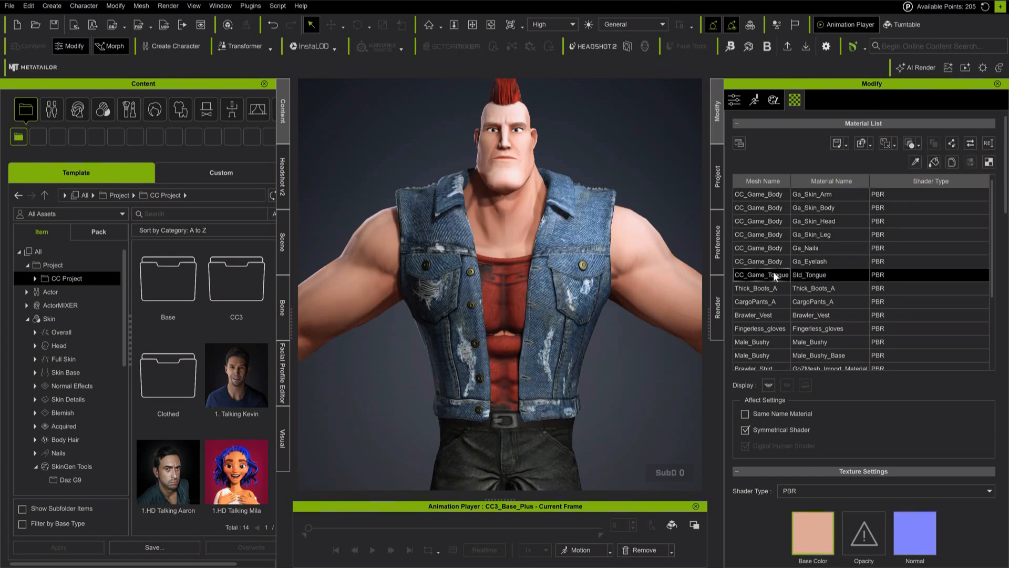
pyautogui.keyDown('shift'); pyautogui.click(767, 194); pyautogui.keyUp('shift')
pyautogui.click(920, 144)
pyautogui.click(930, 173)
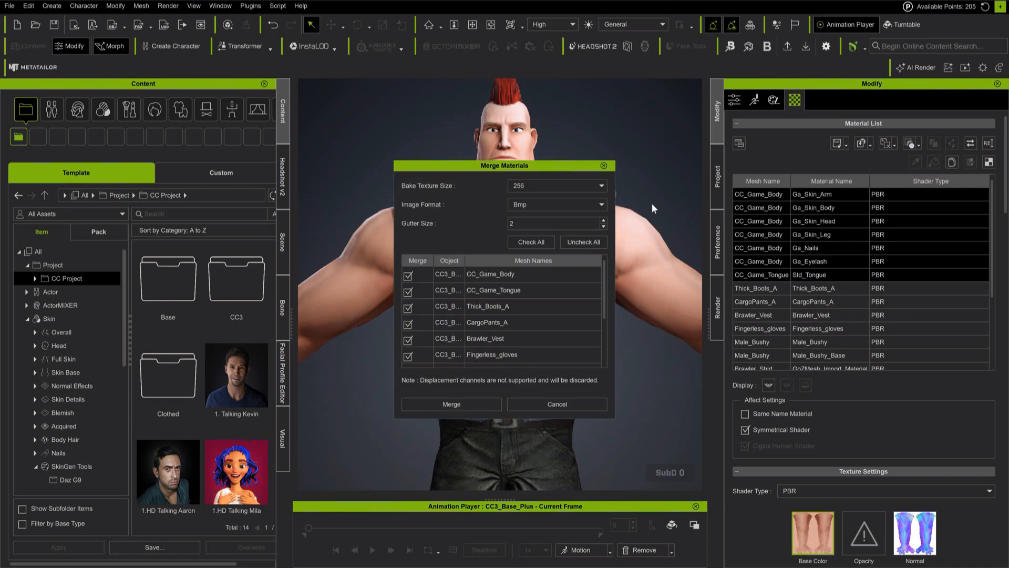
# Step: Set the merge's bake texture size to 4096 and its image format to Png
pyautogui.click(569, 184)
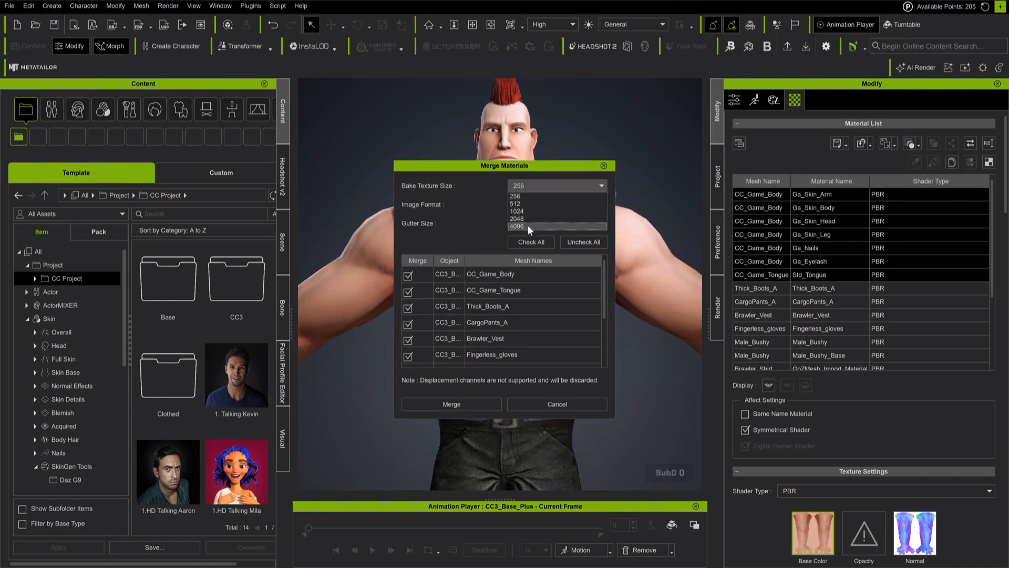
pyautogui.click(528, 226)
pyautogui.click(525, 205)
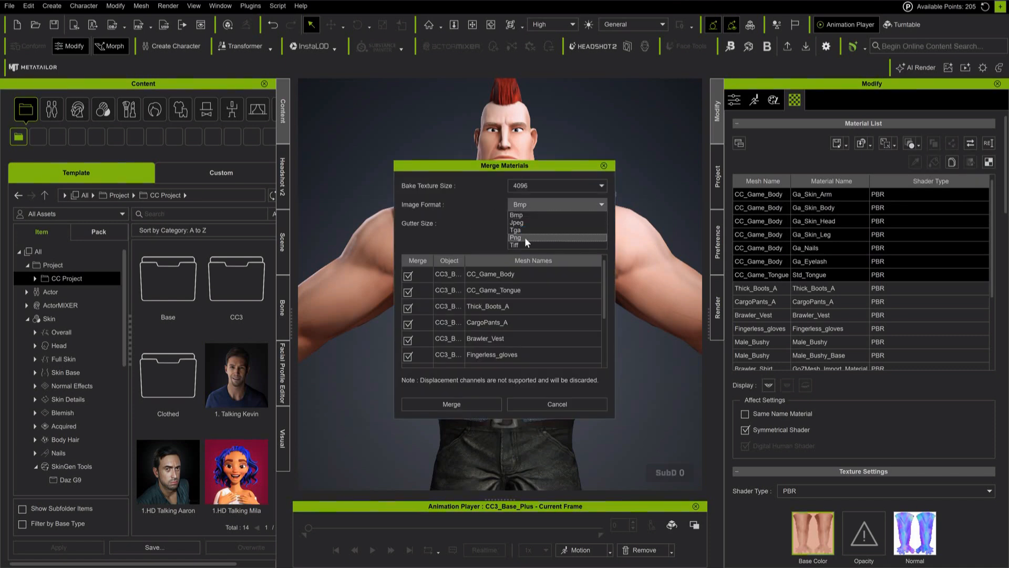
pyautogui.click(522, 221)
pyautogui.click(525, 204)
pyautogui.click(514, 238)
# Step: Merge only the CC_Game_Body, CC_Game_Tongue, CC_Base_Eye and CC_Base_Teeth meshes into one material
pyautogui.moveTo(515, 165); pyautogui.dragTo(267, 111)
pyautogui.scroll(-2, 322, 250)
pyautogui.scroll(2, 322, 250)
pyautogui.click(320, 187)
pyautogui.click(160, 221)
pyautogui.scroll(-3, 296, 266)
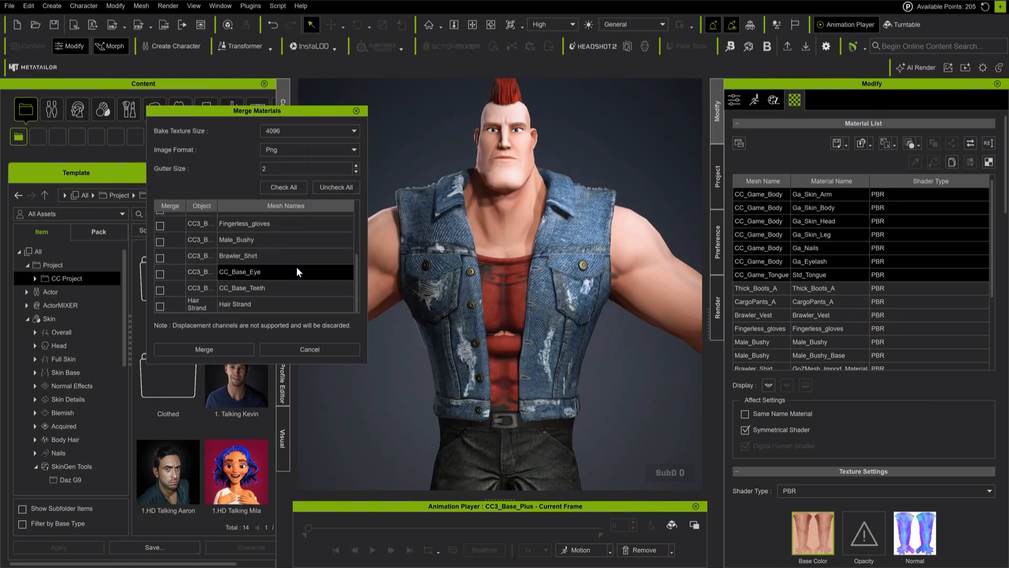
pyautogui.click(160, 276)
pyautogui.click(160, 290)
pyautogui.scroll(2, 270, 282)
pyautogui.scroll(-2, 272, 281)
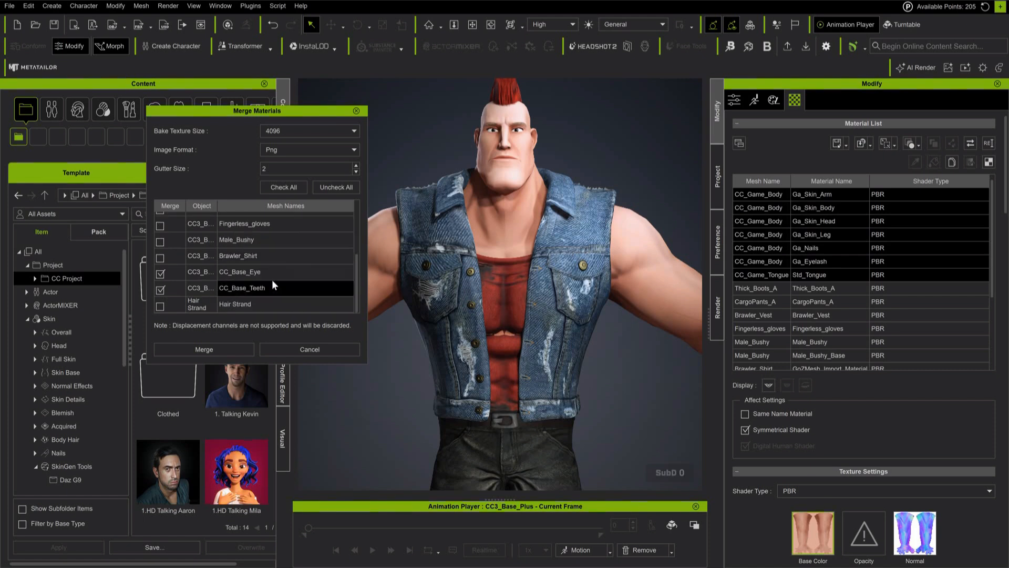
pyautogui.click(194, 349)
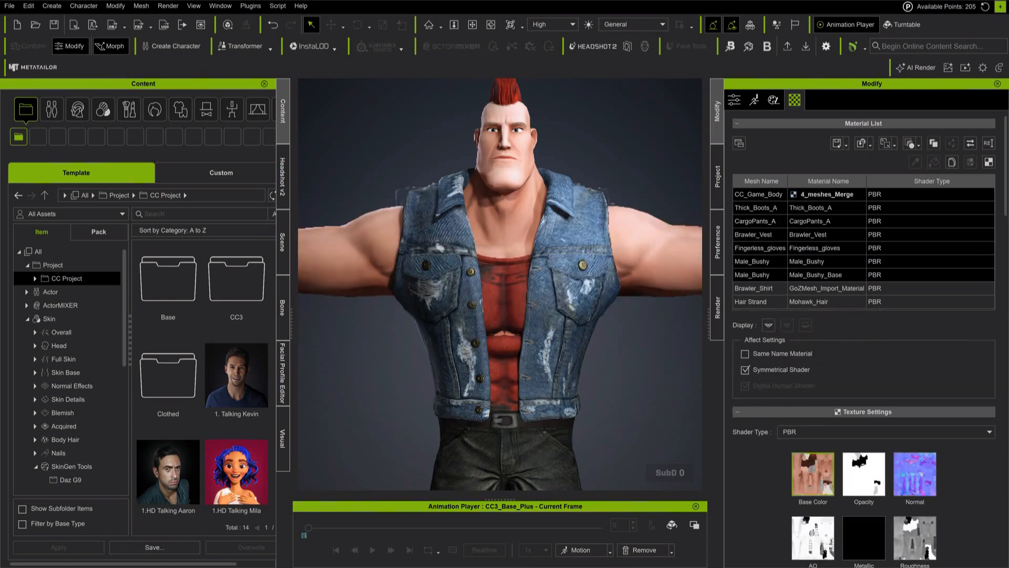
# Step: Merge the boots, cargo pants, vest, fingerless gloves and shirt materials into a single clothing material
pyautogui.scroll(3, 599, 138)
pyautogui.click(761, 197)
pyautogui.click(762, 207)
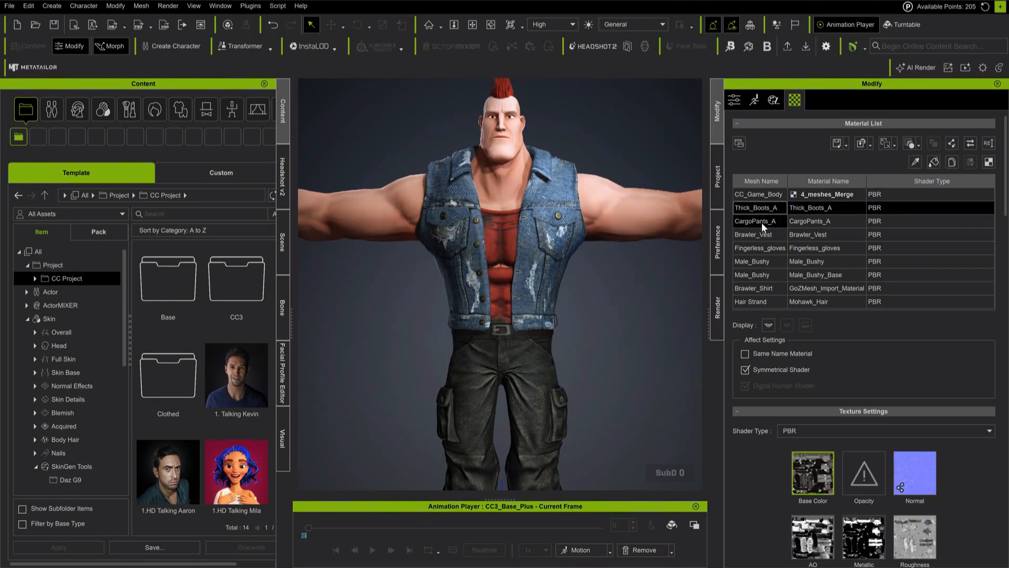
pyautogui.click(762, 219)
pyautogui.click(752, 248)
pyautogui.click(770, 263)
pyautogui.click(903, 287)
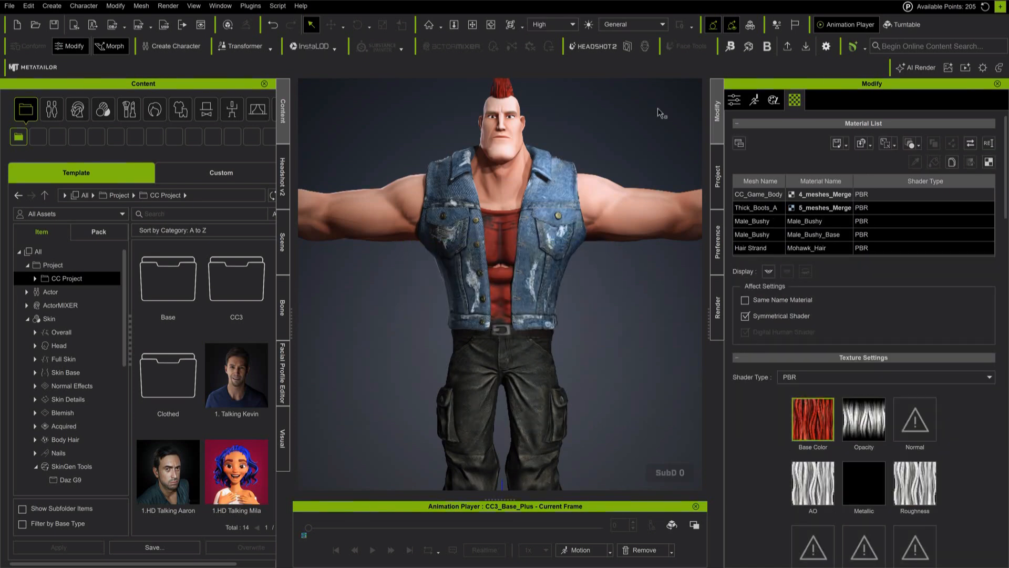
# Step: Examine the textures of the remaining Male_Bushy, Male_Bushy_Base and Mohawk_Hair materials
pyautogui.click(755, 222)
pyautogui.click(768, 248)
pyautogui.click(766, 235)
pyautogui.click(768, 219)
pyautogui.click(768, 233)
pyautogui.scroll(-2, 768, 234)
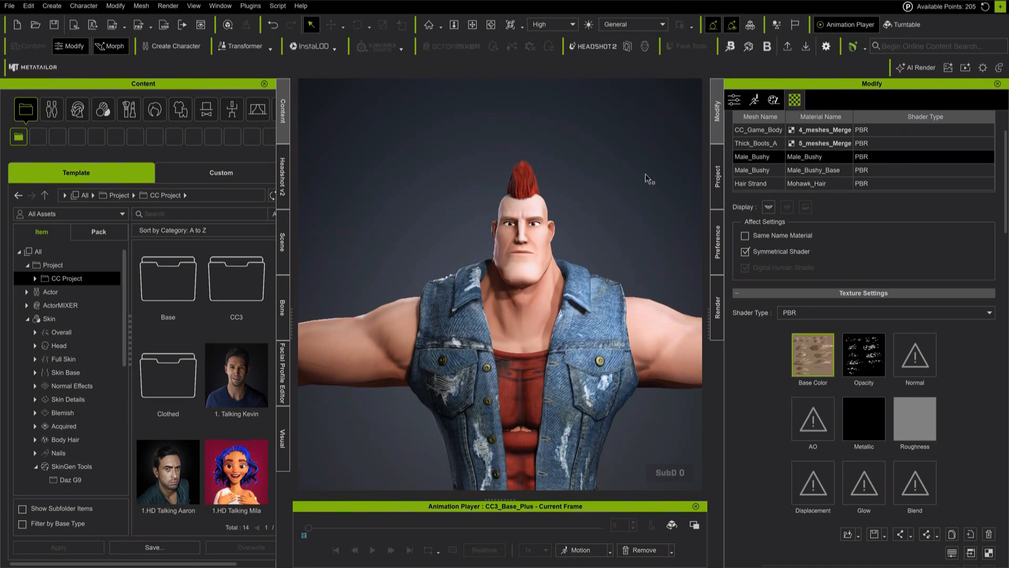
# Step: Save the character to the Actor/Character library under the file name MinBossAC
pyautogui.click(52, 108)
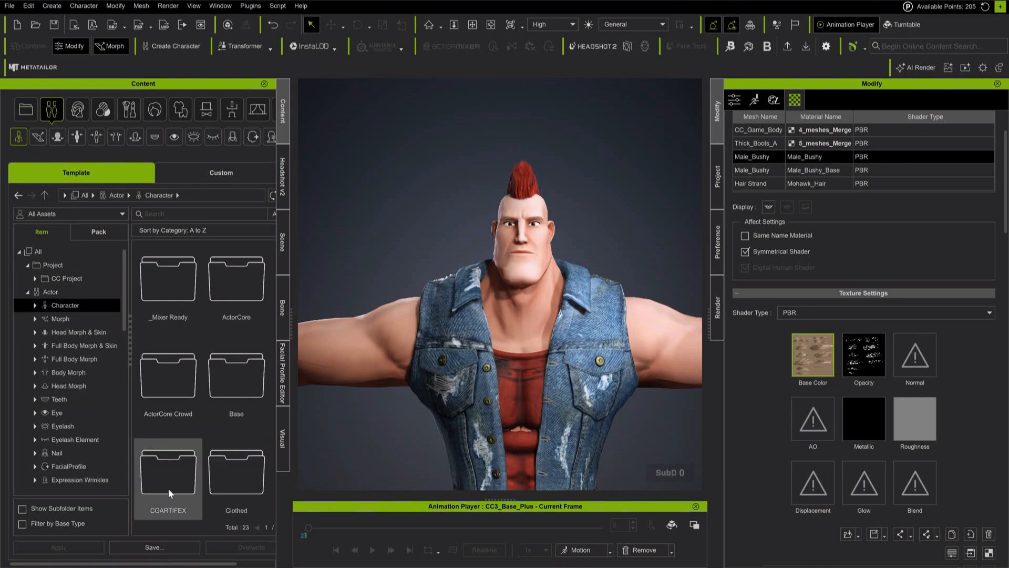
pyautogui.click(154, 547)
pyautogui.click(455, 241)
pyautogui.hotkey('ctrl', 'a')
pyautogui.write('Min')
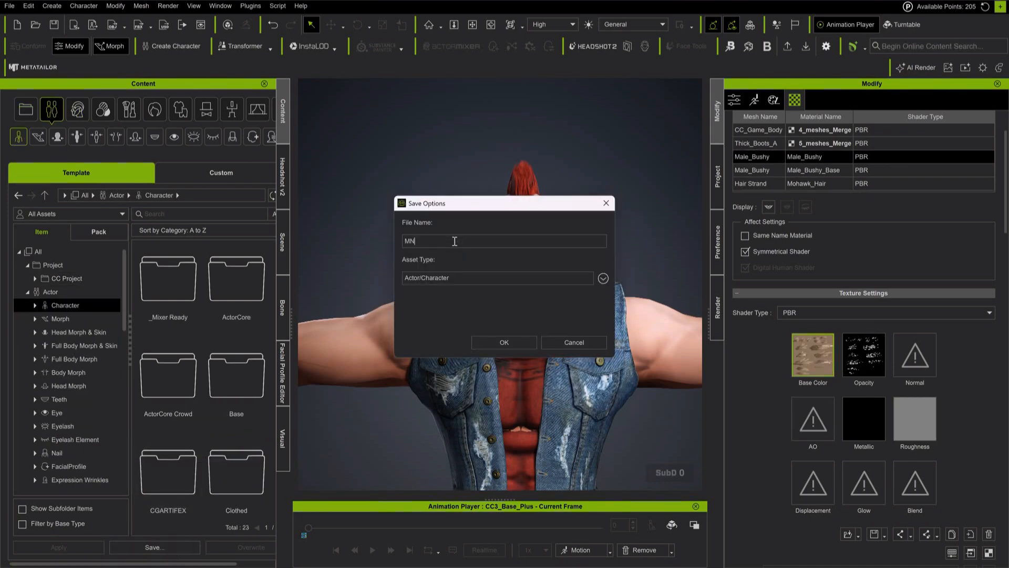
pyautogui.write('i-Boss')
pyautogui.press('BackSpace')
pyautogui.press('BackSpace')
pyautogui.press('BackSpace')
pyautogui.press('BackSpace')
pyautogui.press('BackSpace')
pyautogui.press('BackSpace')
pyautogui.write('BossAC')
pyautogui.click(515, 341)
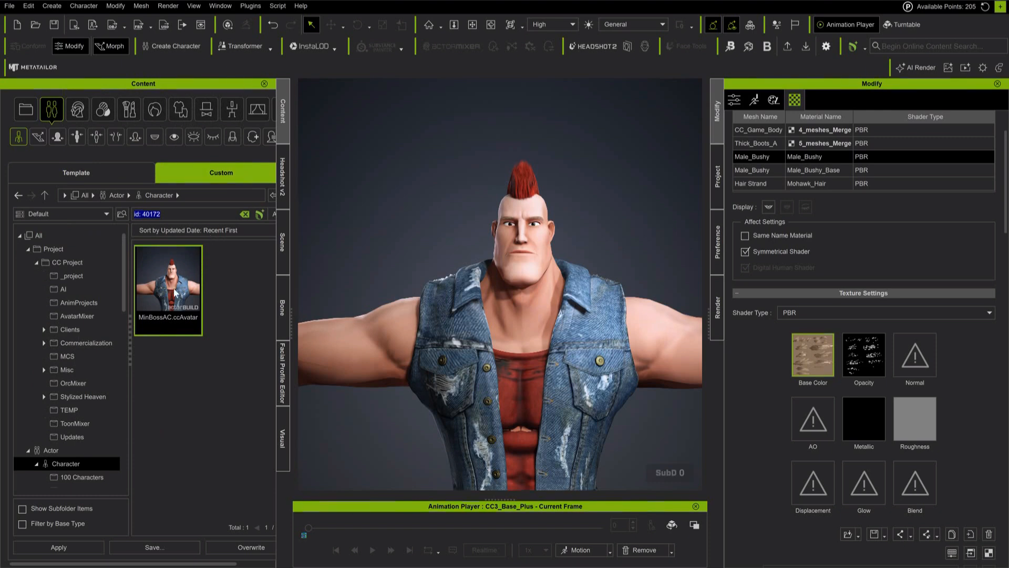
# Step: Clear the content library's search filter and return to the Project template folder
pyautogui.click(33, 117)
pyautogui.click(105, 172)
pyautogui.click(244, 215)
# Step: Inspect the merged clothing material's base color and normal maps, and the merged body material's textures
pyautogui.scroll(-4, 478, 191)
pyautogui.keyDown('alt'); pyautogui.moveTo(470, 197); pyautogui.dragTo(440, 167); pyautogui.keyUp('alt')
pyautogui.scroll(3, 440, 166)
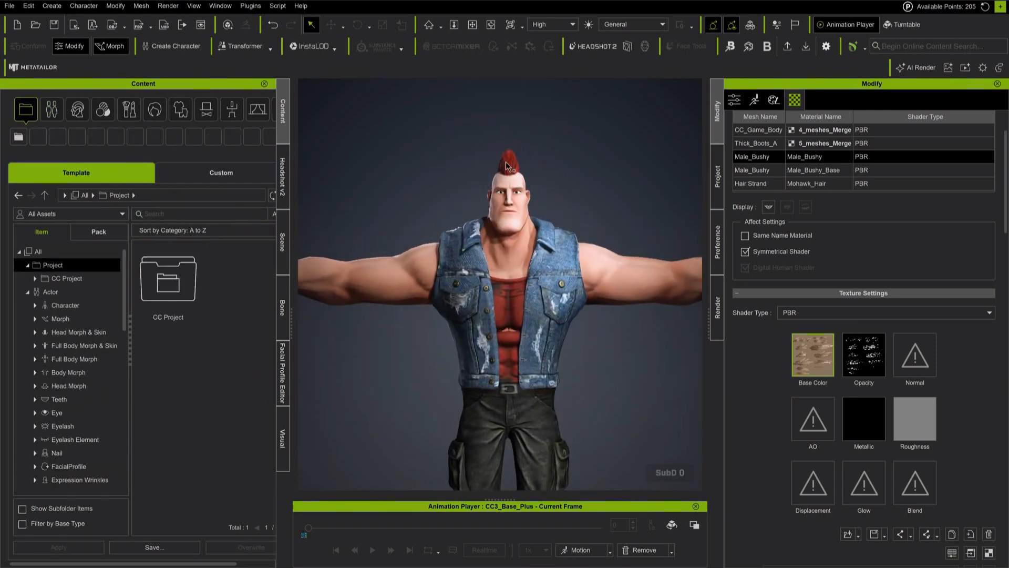
pyautogui.click(765, 143)
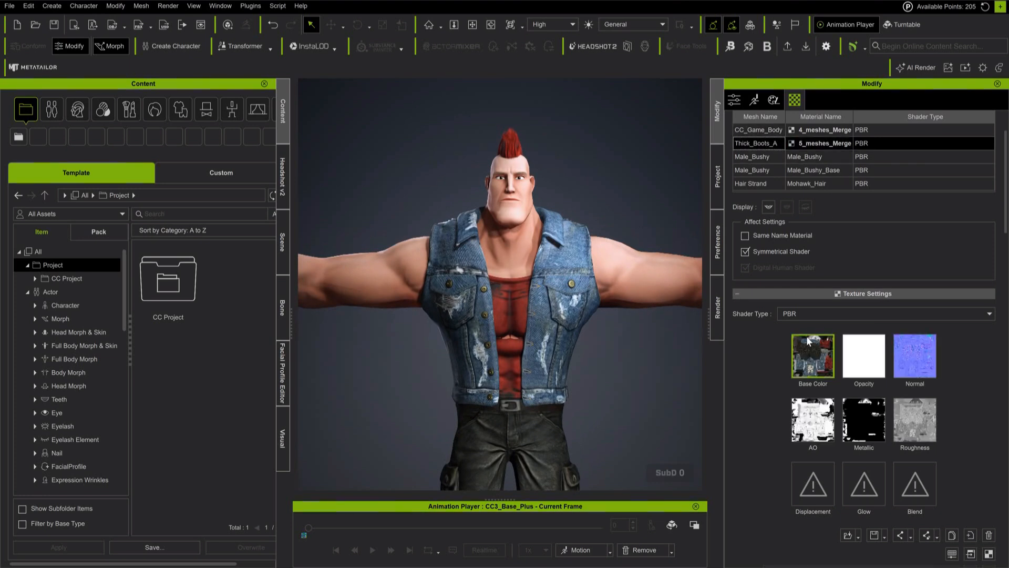
pyautogui.moveTo(809, 340)
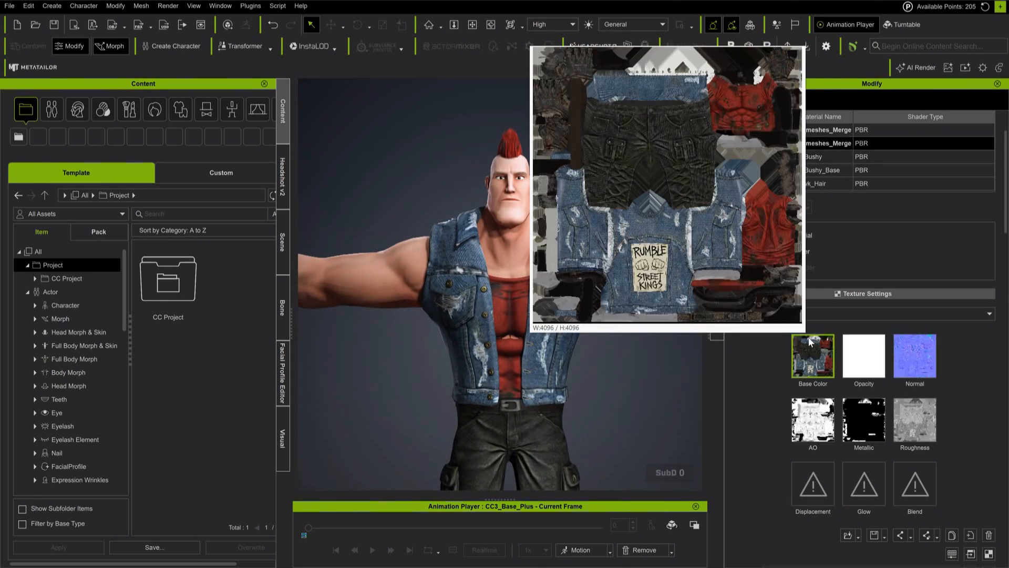
pyautogui.moveTo(913, 365)
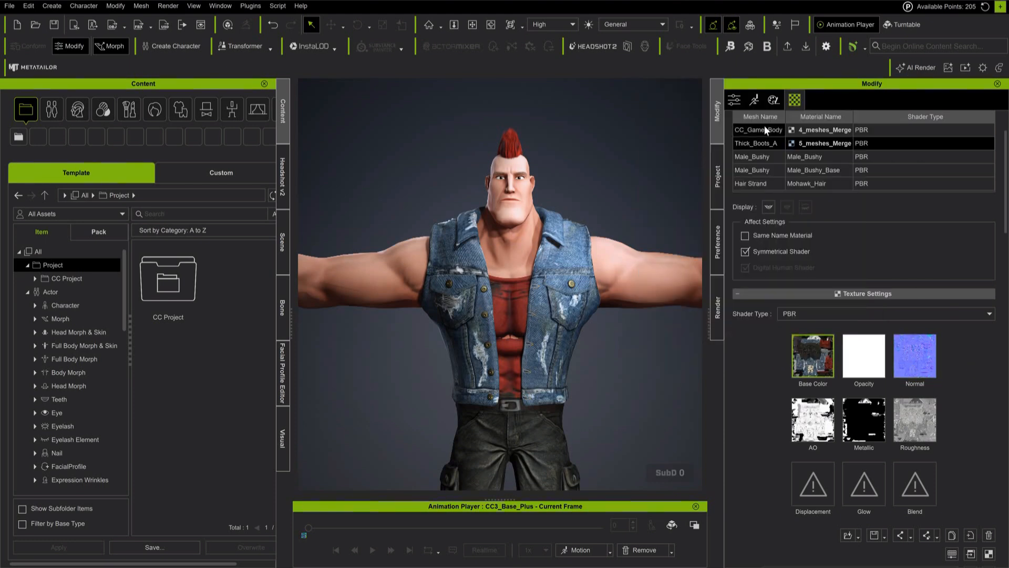
pyautogui.click(764, 129)
pyautogui.scroll(1, 846, 278)
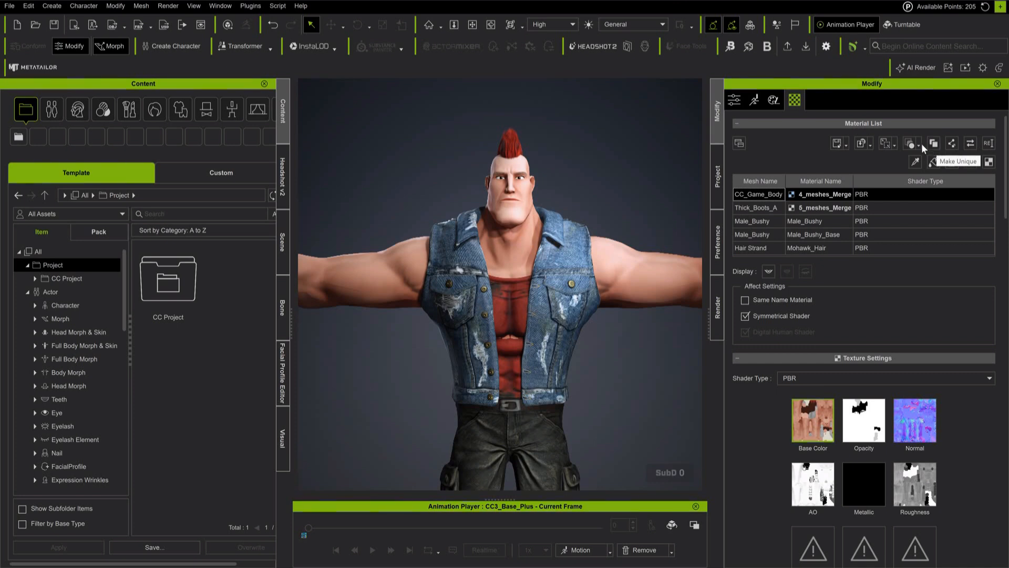
# Step: Make the shared merged materials unique for the body, tongue, boots, cargo pants, vest and fingerless gloves
pyautogui.click(931, 145)
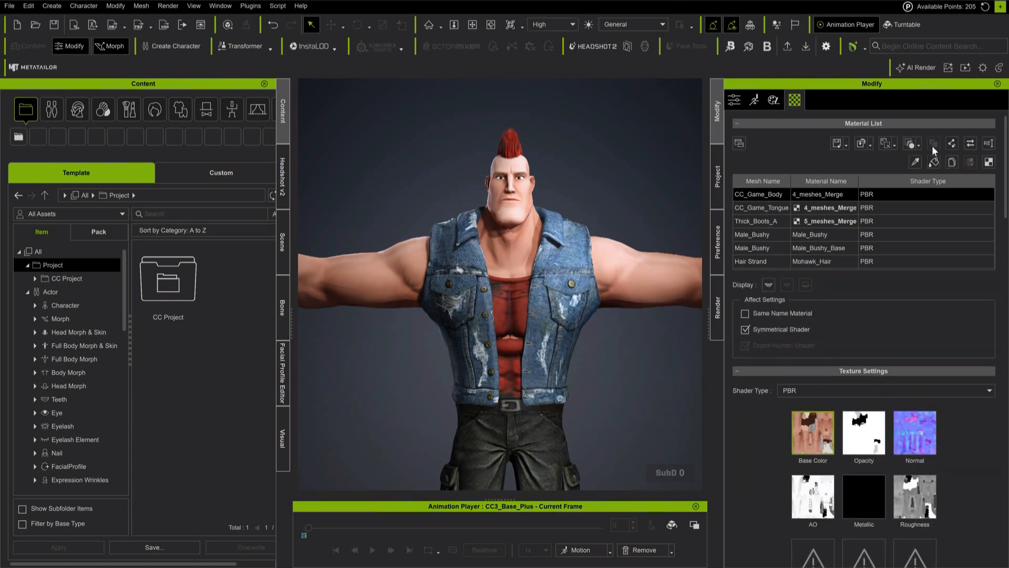
pyautogui.click(761, 207)
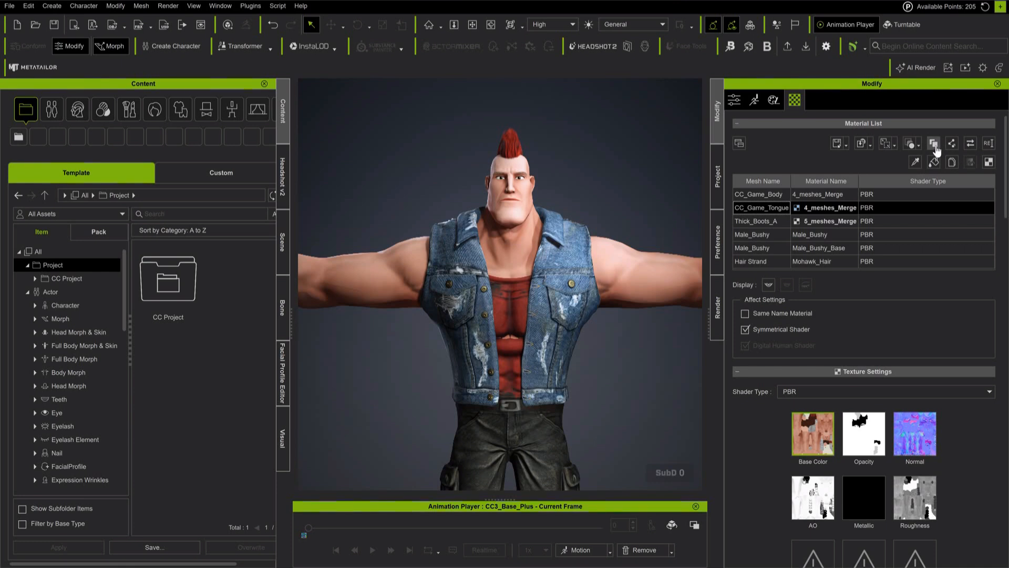
pyautogui.click(934, 147)
pyautogui.click(765, 221)
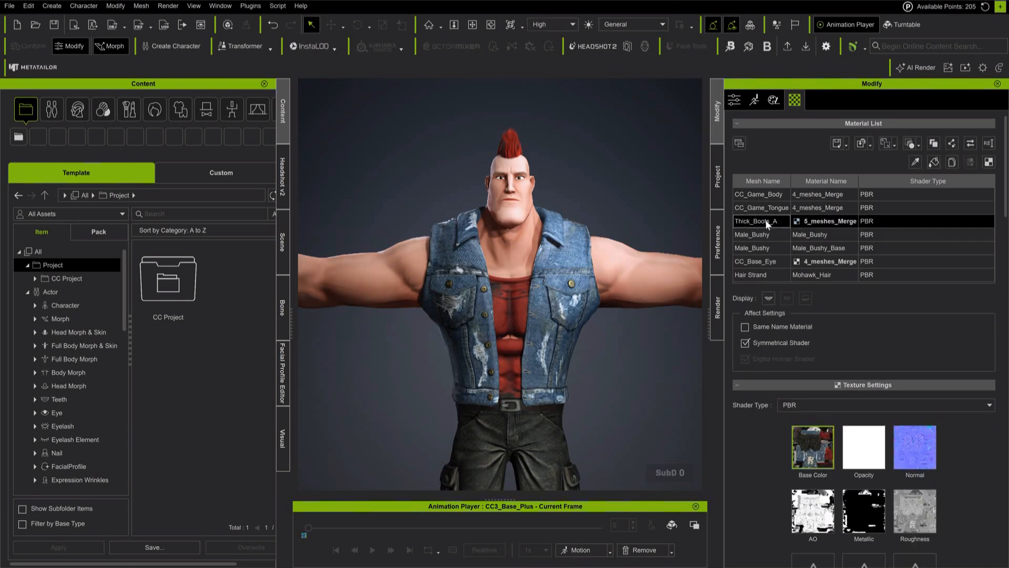
pyautogui.click(936, 144)
pyautogui.click(758, 233)
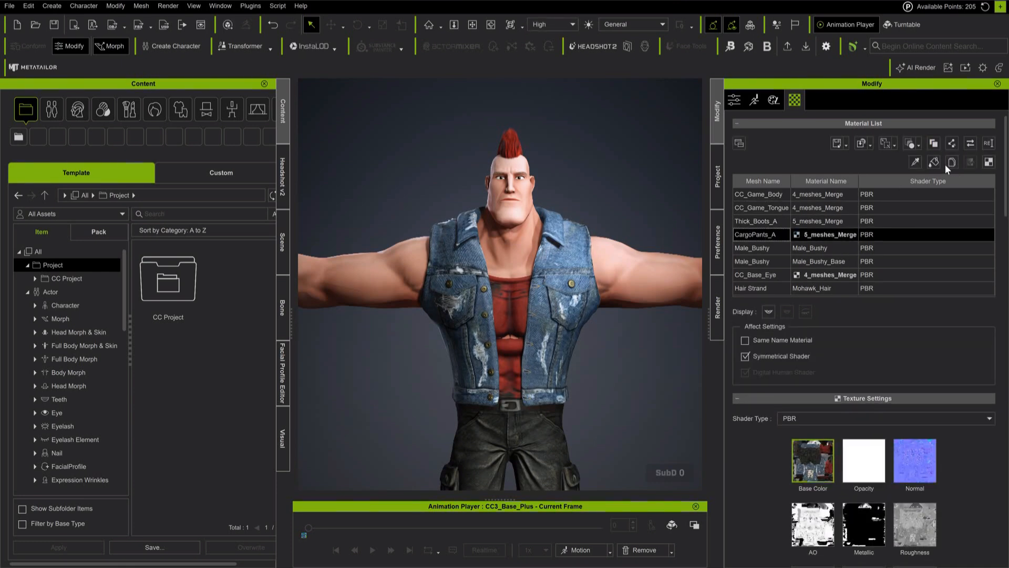
pyautogui.click(934, 144)
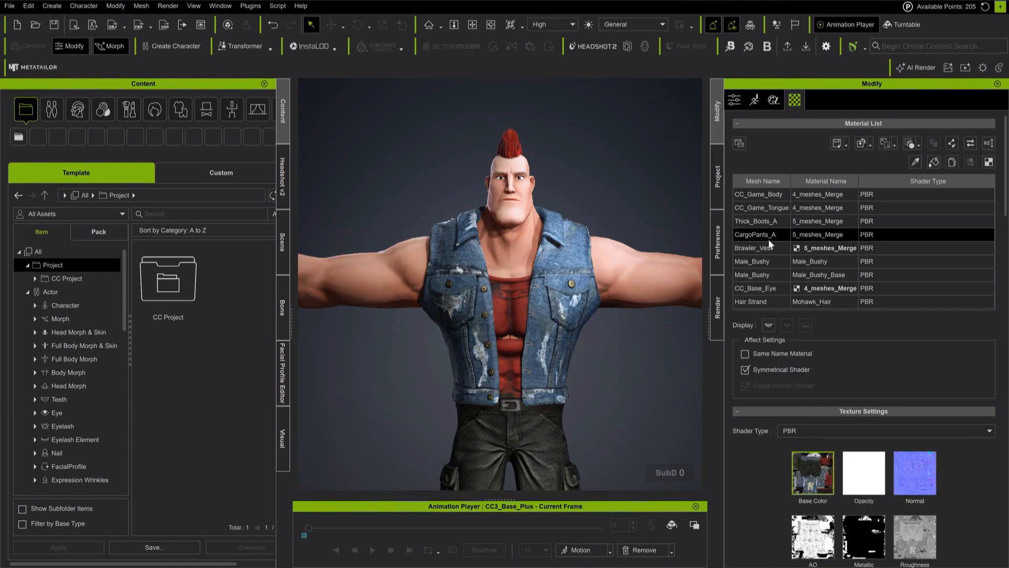
pyautogui.click(769, 242)
pyautogui.click(934, 144)
pyautogui.click(934, 144)
# Step: Merge the separate body parts into one mesh and the separate clothing parts into another
pyautogui.click(771, 195)
pyautogui.keyDown('ctrl'); pyautogui.click(774, 208); pyautogui.keyUp('ctrl')
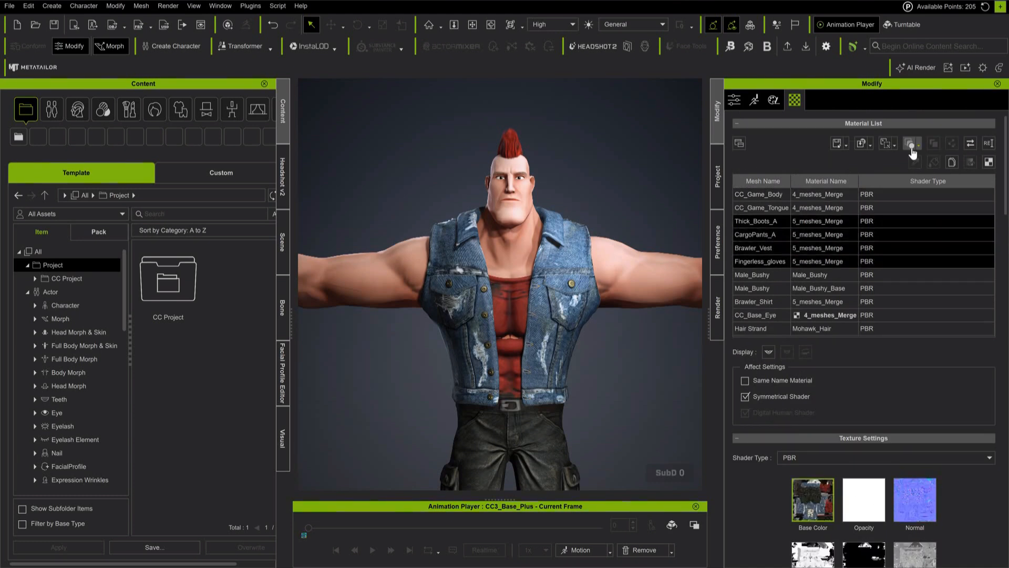
pyautogui.click(888, 144)
pyautogui.click(906, 174)
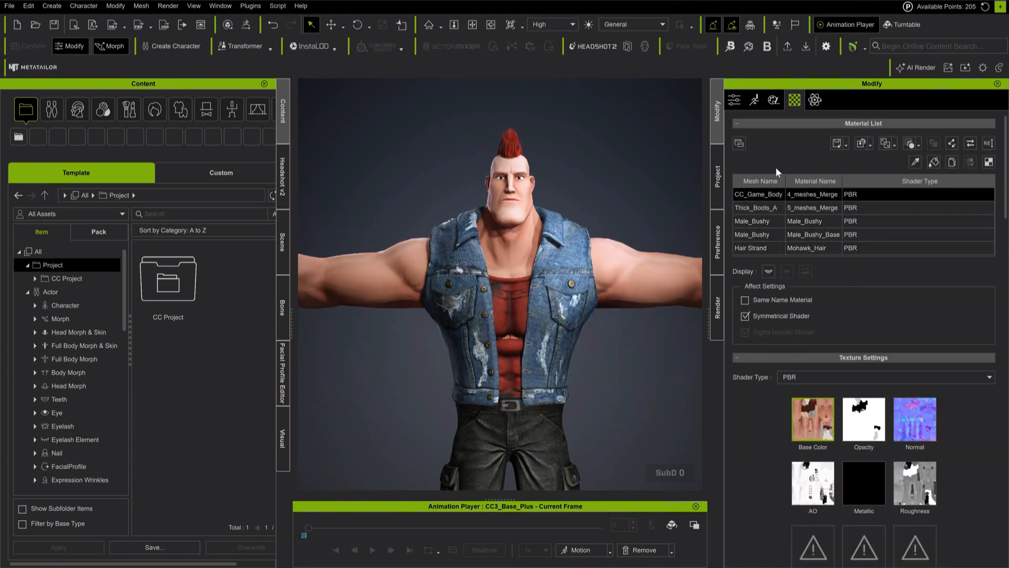
# Step: Examine the material entries of the merged body and clothing meshes and the full character
pyautogui.click(759, 208)
pyautogui.click(760, 220)
pyautogui.click(761, 210)
pyautogui.click(761, 195)
pyautogui.click(604, 181)
pyautogui.scroll(-2, 605, 181)
pyautogui.moveTo(566, 304); pyautogui.dragTo(561, 247, button='middle')
pyautogui.scroll(-3, 560, 246)
# Step: Send the merged character to Blender
pyautogui.click(768, 47)
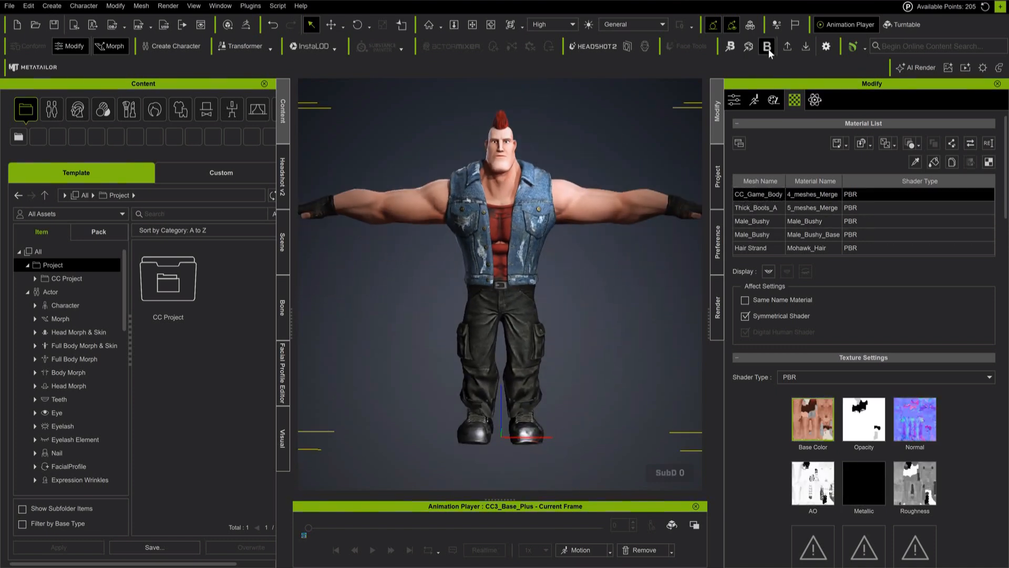
pyautogui.click(734, 48)
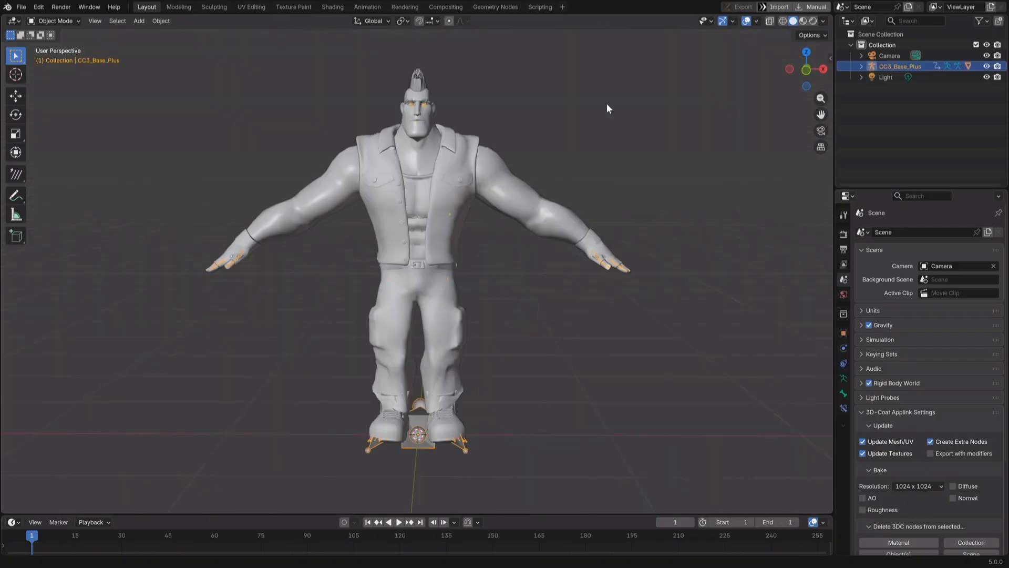
pyautogui.moveTo(606, 103); pyautogui.dragTo(572, 149, button='middle')
pyautogui.press('KP_1')
pyautogui.scroll(5, 413, 215)
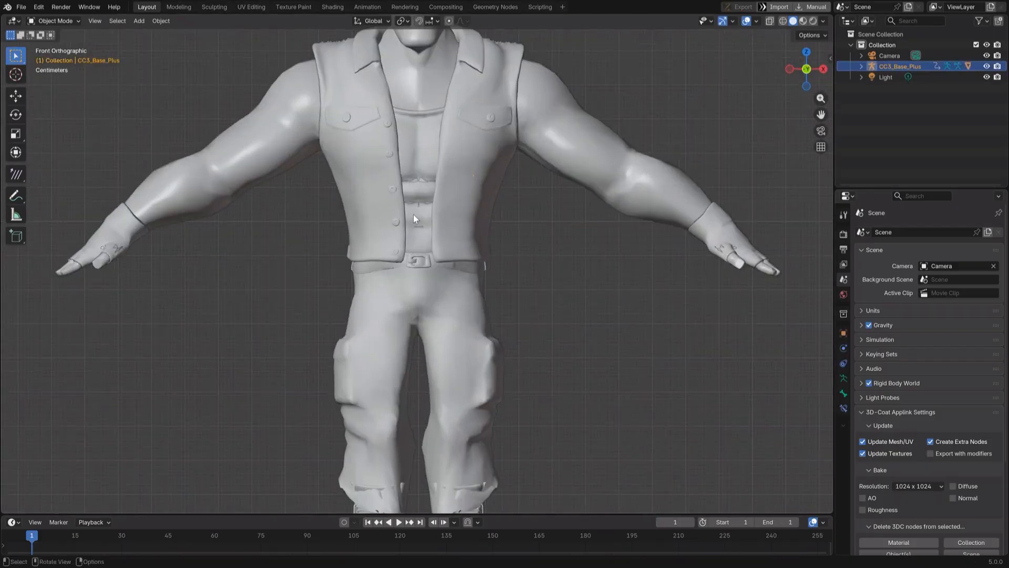
# Step: Select the linked geometry of both vest pocket flaps in Edit Mode and hide it
pyautogui.press('Tab')
pyautogui.hotkey('alt', 'a')
pyautogui.press('l')
pyautogui.press('l')
pyautogui.click(389, 250)
pyautogui.scroll(-5, 389, 251)
pyautogui.moveTo(441, 195); pyautogui.dragTo(494, 229, button='middle')
pyautogui.scroll(5, 511, 211)
pyautogui.click(604, 175)
pyautogui.press('l')
pyautogui.press('l')
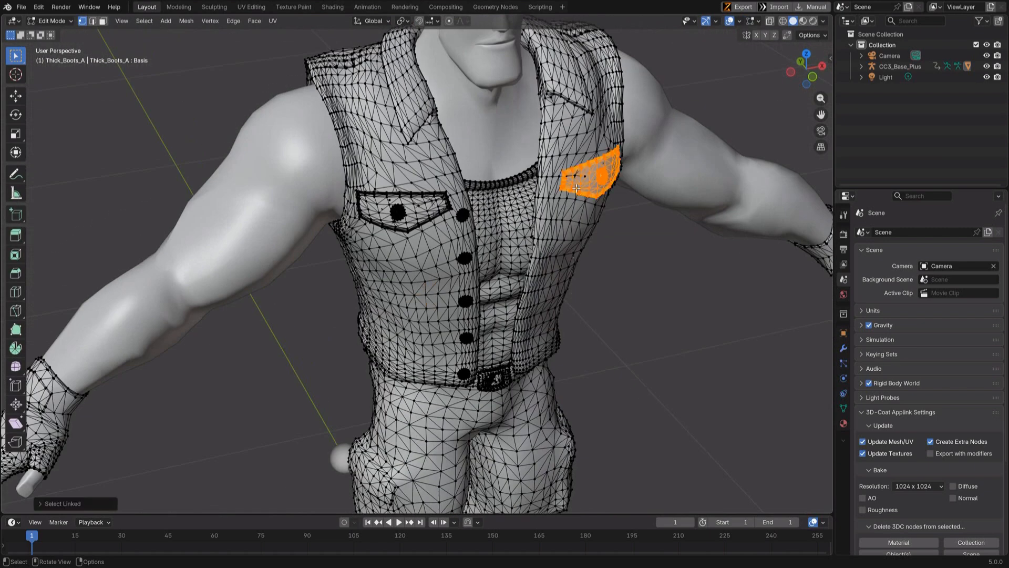
pyautogui.press('l')
pyautogui.press('l')
pyautogui.press('h')
# Step: Hide the vest's linked main shell to expose the shirt, and leave Edit Mode
pyautogui.moveTo(399, 214); pyautogui.dragTo(380, 225, button='middle')
pyautogui.click(380, 226)
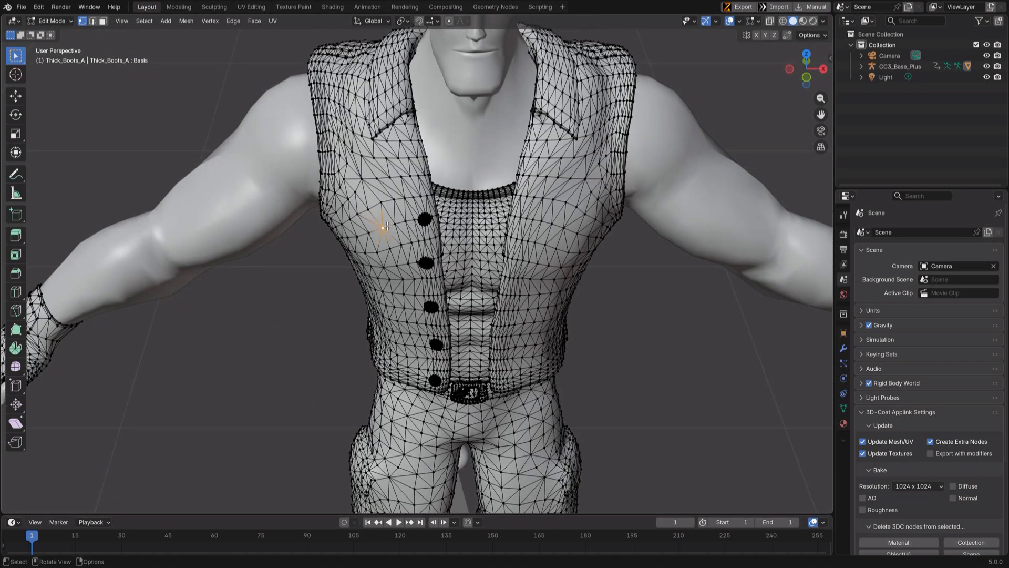
pyautogui.press('l')
pyautogui.press('h')
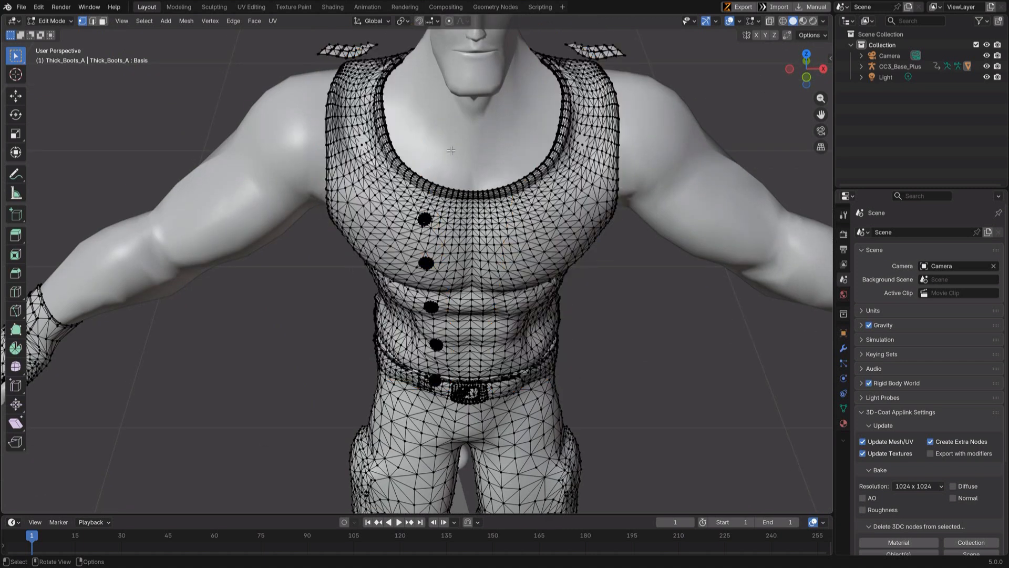
pyautogui.press('Tab')
# Step: Open the body mesh for editing and isolate it in local view
pyautogui.click(466, 162)
pyautogui.press('Tab')
pyautogui.press('KP_Divide')
pyautogui.press('KP_1')
pyautogui.scroll(6, 280, 194)
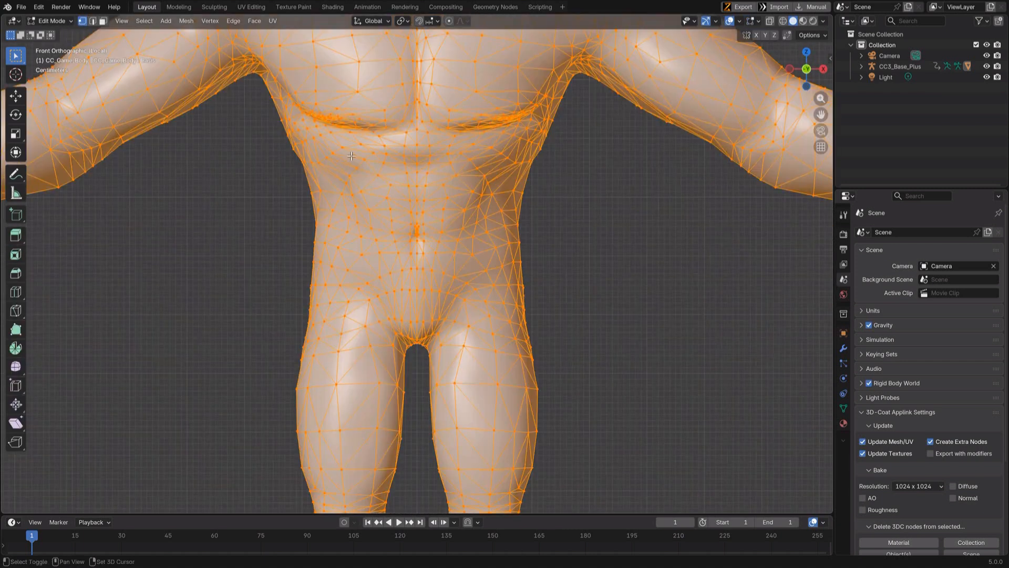
# Step: Delete the body's lower torso and leg vertices that are covered by the pants, selecting through the mesh with X-ray
pyautogui.keyDown('shift'); pyautogui.moveTo(279, 193); pyautogui.dragTo(298, 246, button='middle'); pyautogui.keyUp('shift')
pyautogui.scroll(-5, 431, 248)
pyautogui.keyDown('shift'); pyautogui.moveTo(511, 275); pyautogui.dragTo(533, 211, button='middle'); pyautogui.keyUp('shift')
pyautogui.hotkey('alt', 'z')
pyautogui.moveTo(357, 204); pyautogui.dragTo(532, 467)
pyautogui.scroll(6, 494, 157)
pyautogui.keyDown('shift'); pyautogui.moveTo(493, 118); pyautogui.dragTo(500, 309, button='middle'); pyautogui.keyUp('shift')
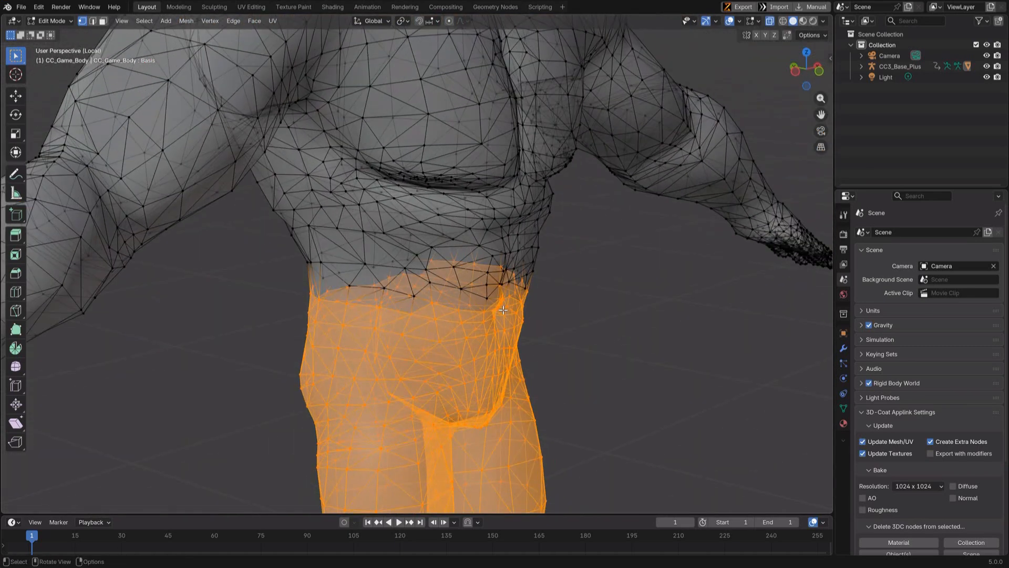
pyautogui.press('x')
pyautogui.click(497, 308)
# Step: Select the band of body vertices above the cut waist edge and hide it
pyautogui.press('KP_1')
pyautogui.moveTo(295, 243); pyautogui.dragTo(636, 377)
pyautogui.press('h')
pyautogui.hotkey('alt', 'h')
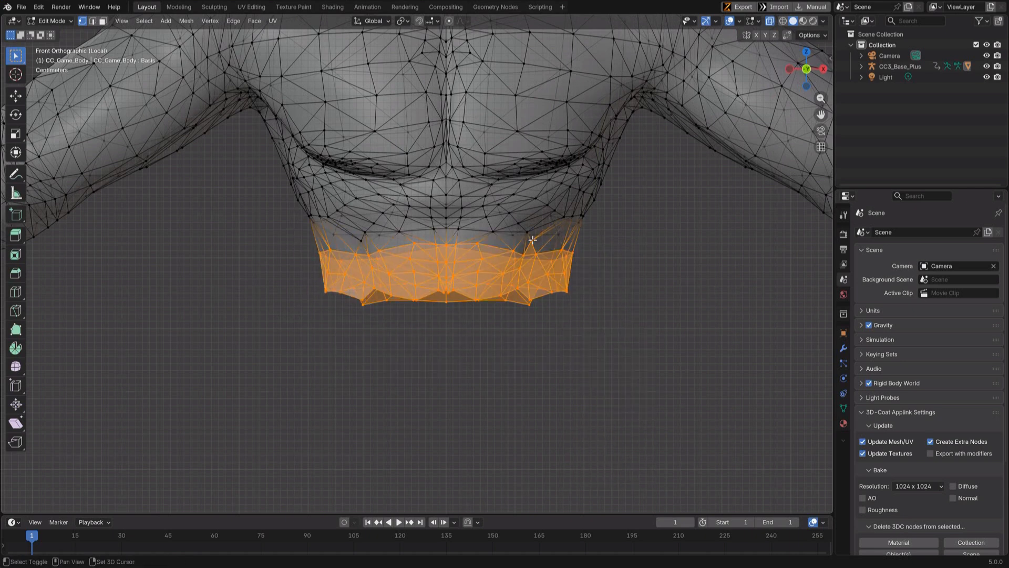
pyautogui.press('h')
# Step: Leave local view and hide the body's remaining lower chest and abdomen vertices beneath the clothing
pyautogui.scroll(-5, 397, 199)
pyautogui.press('KP_Divide')
pyautogui.press('Tab')
pyautogui.press('Tab')
pyautogui.press('KP_1')
pyautogui.scroll(3, 411, 296)
pyautogui.keyDown('shift'); pyautogui.moveTo(415, 288); pyautogui.dragTo(410, 296, button='middle'); pyautogui.keyUp('shift')
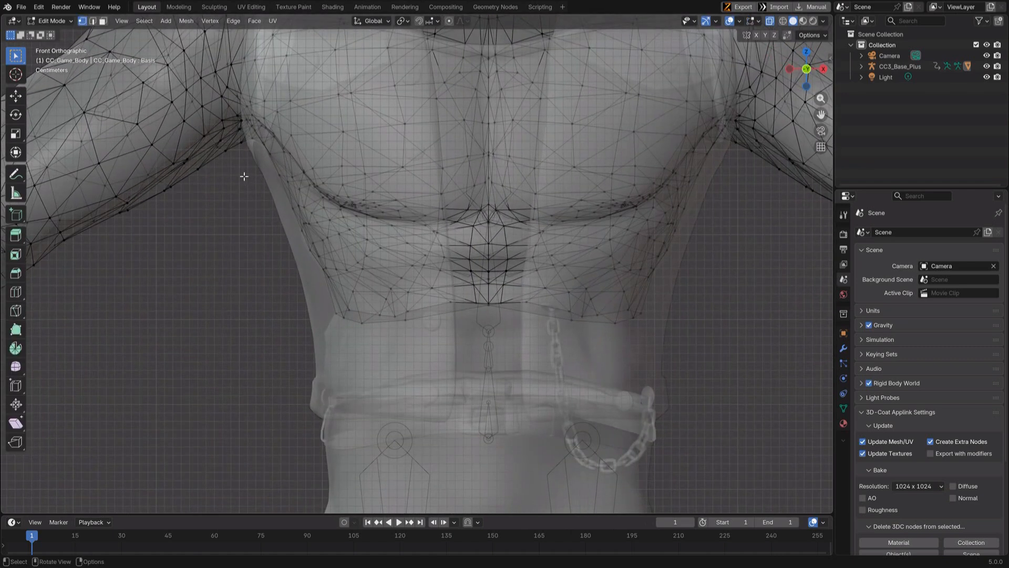
pyautogui.moveTo(243, 173); pyautogui.dragTo(741, 377)
pyautogui.press('h')
# Step: Isolate the body mesh and delete selected skin geometry at the hand and wrist hidden by the glove
pyautogui.moveTo(564, 299); pyautogui.dragTo(443, 278, button='middle')
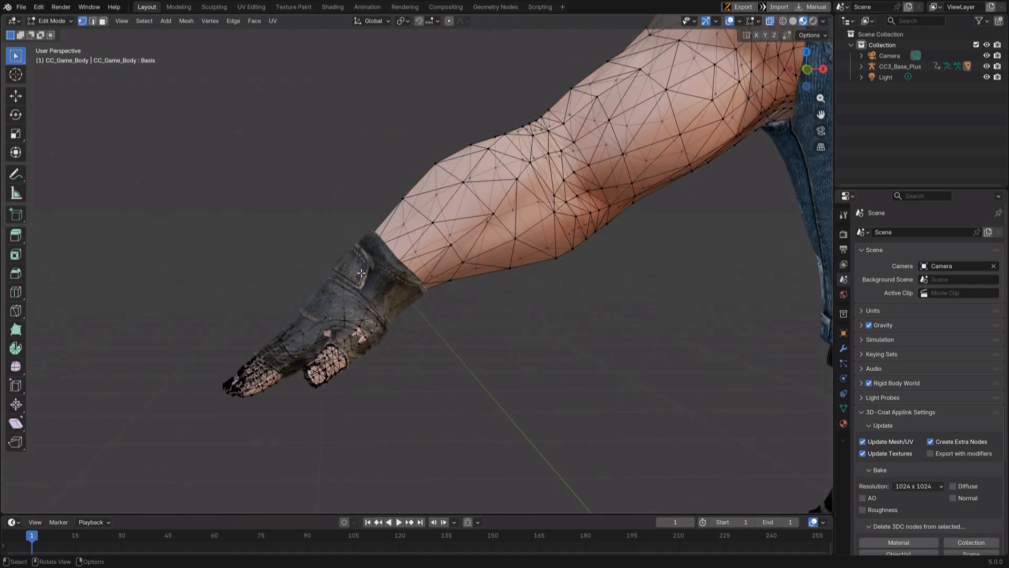
pyautogui.press('KP_Divide')
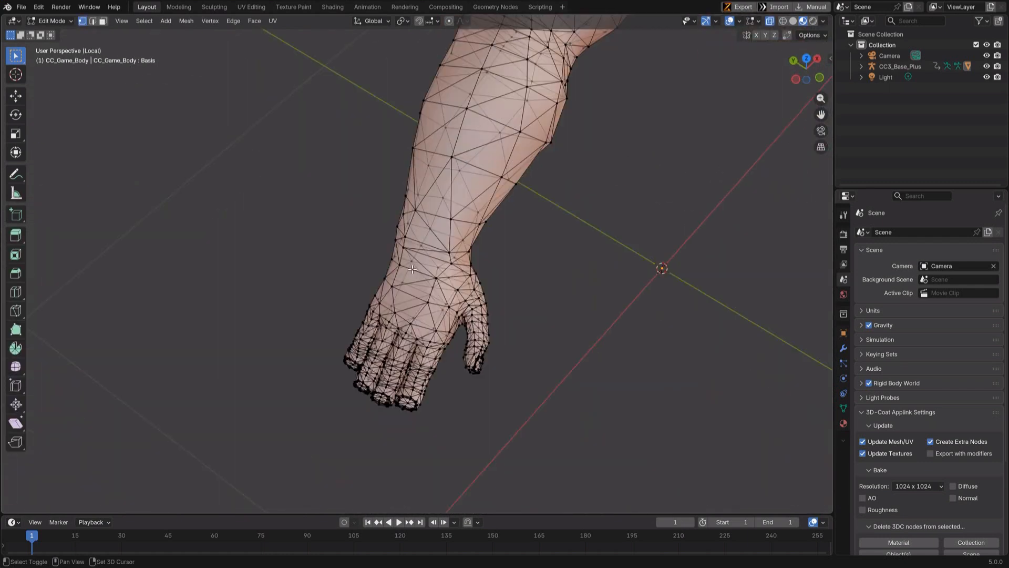
pyautogui.scroll(3, 417, 295)
pyautogui.click(437, 333)
pyautogui.keyDown('shift'); pyautogui.click(370, 296); pyautogui.keyUp('shift')
pyautogui.moveTo(404, 310); pyautogui.dragTo(463, 301, button='middle')
pyautogui.press('x')
pyautogui.click(463, 301)
# Step: Restore the full character and check the trimmed hand against the glove from several angles
pyautogui.press('KP_Divide')
pyautogui.moveTo(384, 340); pyautogui.dragTo(466, 310, button='middle')
pyautogui.press('Tab')
pyautogui.press('Tab')
pyautogui.moveTo(446, 251); pyautogui.dragTo(500, 335)
pyautogui.moveTo(500, 335); pyautogui.dragTo(542, 344, button='middle')
pyautogui.moveTo(542, 345); pyautogui.dragTo(476, 415)
pyautogui.press('Tab')
pyautogui.press('Tab')
pyautogui.moveTo(476, 415); pyautogui.dragTo(399, 316, button='middle')
pyautogui.moveTo(387, 301); pyautogui.dragTo(446, 338)
pyautogui.press('Tab')
# Step: Inspect the gloved hand up close for skin poking through the glove
pyautogui.scroll(-5, 538, 324)
pyautogui.scroll(5, 538, 323)
pyautogui.press('Tab')
pyautogui.press('Tab')
pyautogui.press('KP_1')
pyautogui.moveTo(368, 171); pyautogui.dragTo(310, 262, button='middle')
pyautogui.scroll(5, 469, 305)
pyautogui.press('Tab')
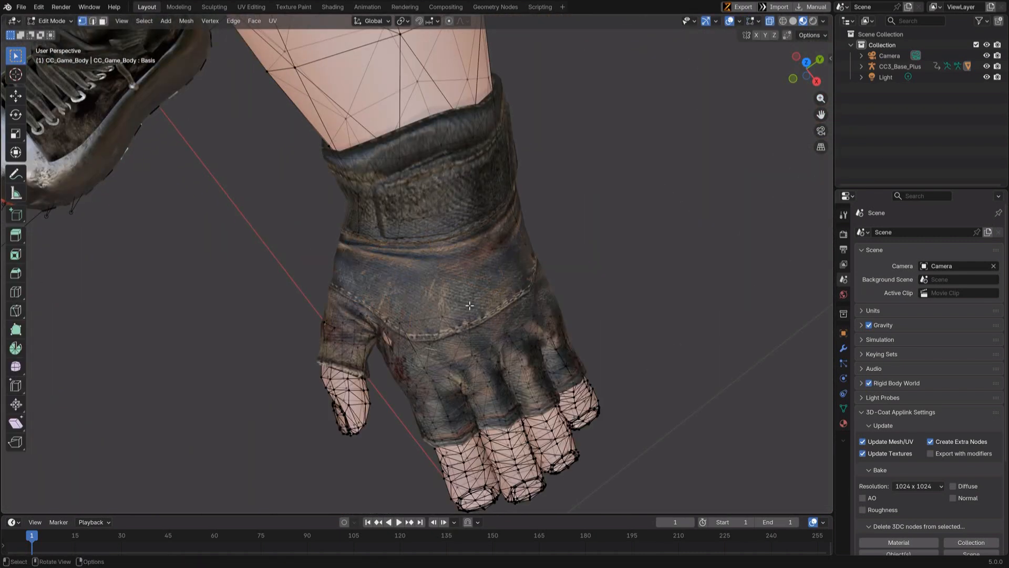
pyautogui.moveTo(470, 305); pyautogui.dragTo(594, 252, button='middle')
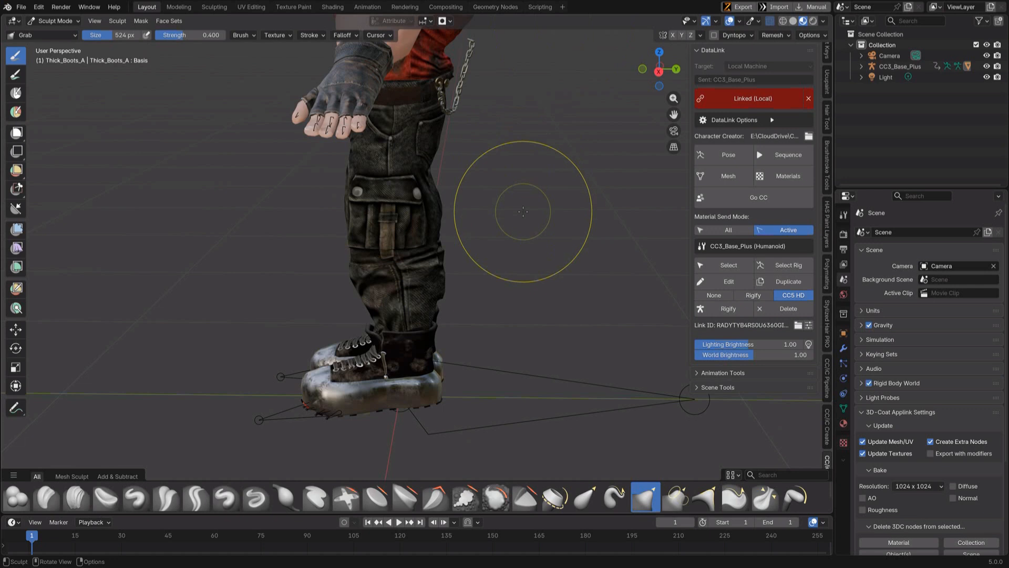
# Step: Inspect the cargo pants and boots from the side and front in Sculpt Mode
pyautogui.scroll(3, 523, 257)
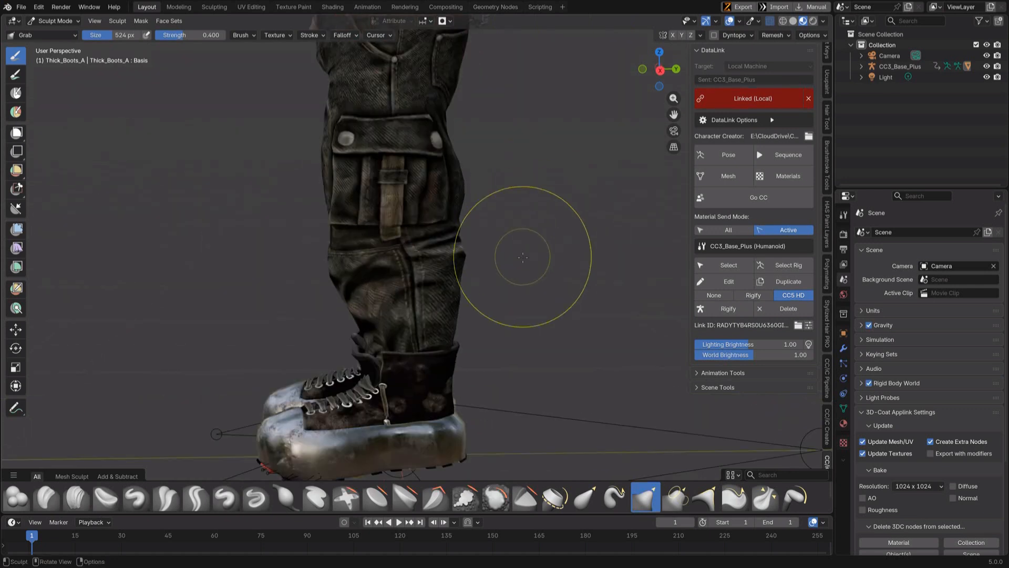
pyautogui.moveTo(497, 311)
pyautogui.mouseDown(button='middle')
pyautogui.moveTo(378, 336)
pyautogui.moveTo(226, 342)
pyautogui.mouseUp(button='middle')
pyautogui.moveTo(432, 320)
pyautogui.mouseDown(button='middle')
pyautogui.moveTo(361, 293)
pyautogui.moveTo(416, 334)
pyautogui.moveTo(425, 324)
pyautogui.moveTo(469, 322)
pyautogui.mouseUp(button='middle')
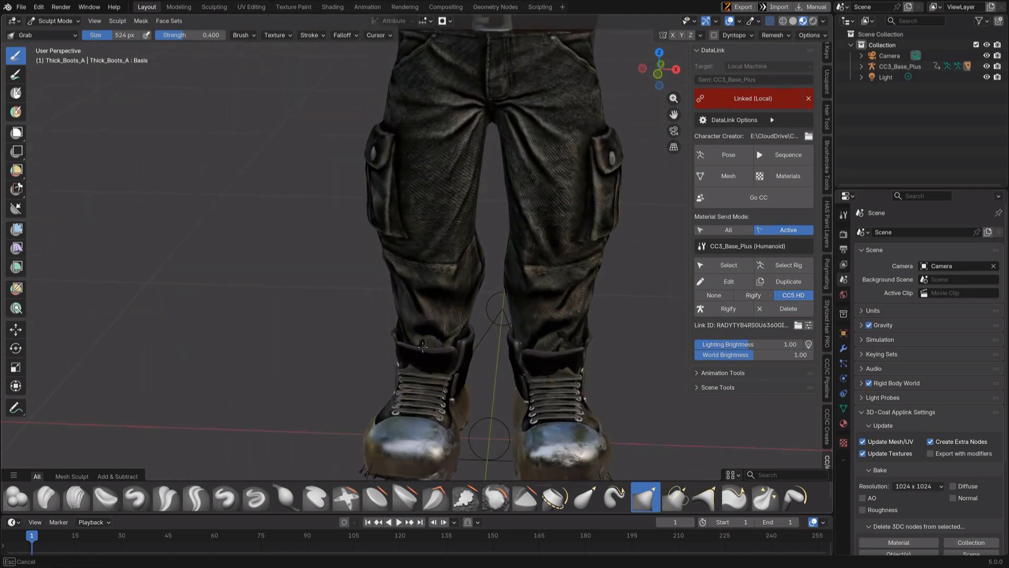
pyautogui.scroll(-5, 534, 316)
pyautogui.scroll(2, 456, 235)
# Step: Nudge the shirt's side at the back with the Grab brush, and return to Object Mode
pyautogui.keyDown('shift'); pyautogui.moveTo(451, 162); pyautogui.dragTo(456, 326, button='middle'); pyautogui.keyUp('shift')
pyautogui.scroll(3, 446, 316)
pyautogui.moveTo(420, 294); pyautogui.dragTo(544, 232, button='middle')
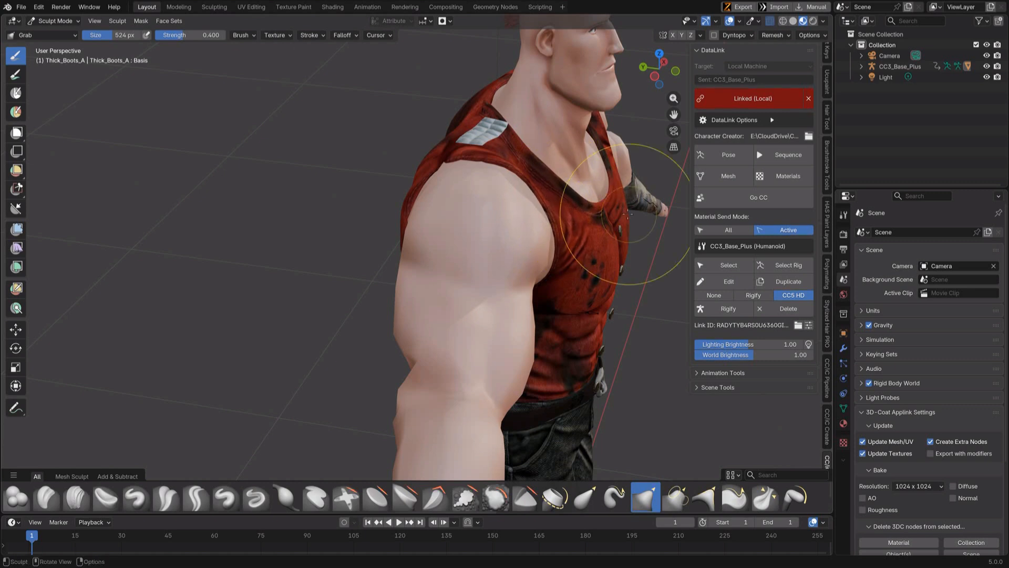
pyautogui.moveTo(642, 192); pyautogui.dragTo(435, 224, button='middle')
pyautogui.moveTo(319, 260); pyautogui.dragTo(311, 265)
pyautogui.moveTo(311, 265)
pyautogui.mouseDown(button='middle')
pyautogui.moveTo(237, 230)
pyautogui.moveTo(284, 294)
pyautogui.mouseUp(button='middle')
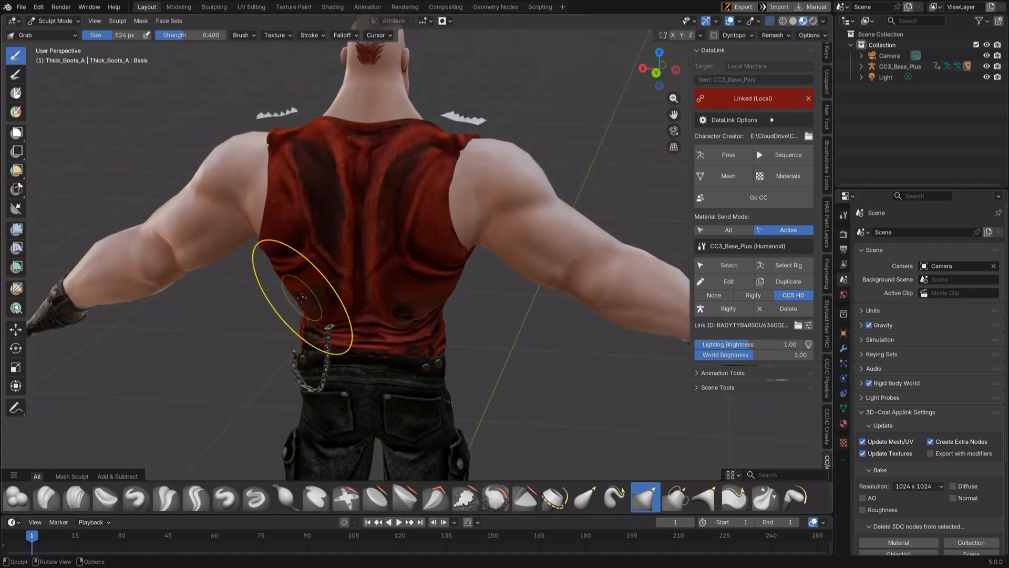
pyautogui.moveTo(396, 294)
pyautogui.mouseDown(button='middle')
pyautogui.moveTo(573, 289)
pyautogui.moveTo(360, 281)
pyautogui.mouseUp(button='middle')
pyautogui.click(61, 22)
pyautogui.click(66, 35)
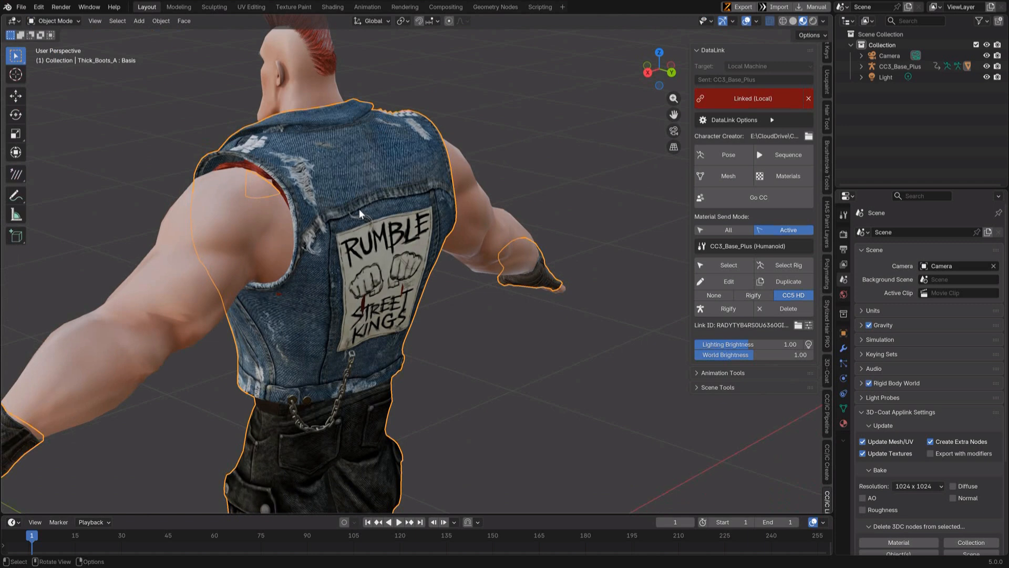
# Step: Reveal the clothing mesh's hidden vest geometry in Edit Mode, and switch back to Object Mode
pyautogui.press('Tab')
pyautogui.keyDown('alt'); pyautogui.moveTo(283, 144); pyautogui.dragTo(430, 111, button='middle'); pyautogui.keyUp('alt')
pyautogui.scroll(-4, 367, 104)
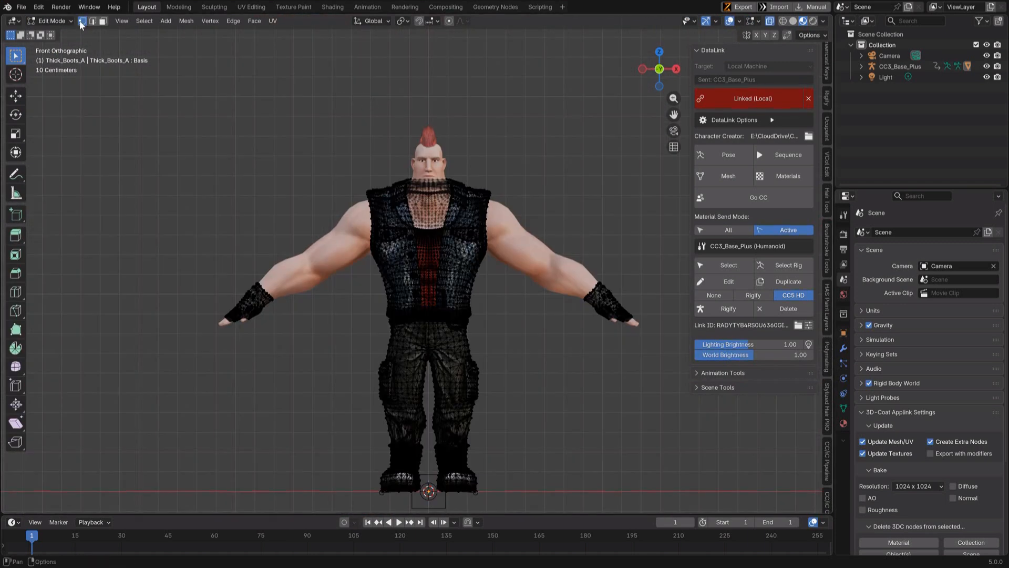
pyautogui.click(55, 22)
pyautogui.click(65, 36)
# Step: Examine the restored vest, its Rumble Street Kings back patch and the pants from behind
pyautogui.scroll(3, 325, 145)
pyautogui.scroll(-3, 327, 146)
pyautogui.moveTo(374, 155); pyautogui.dragTo(610, 150, button='middle')
pyautogui.scroll(-1, 563, 132)
pyautogui.scroll(5, 473, 144)
pyautogui.moveTo(410, 158); pyautogui.dragTo(434, 207, button='middle')
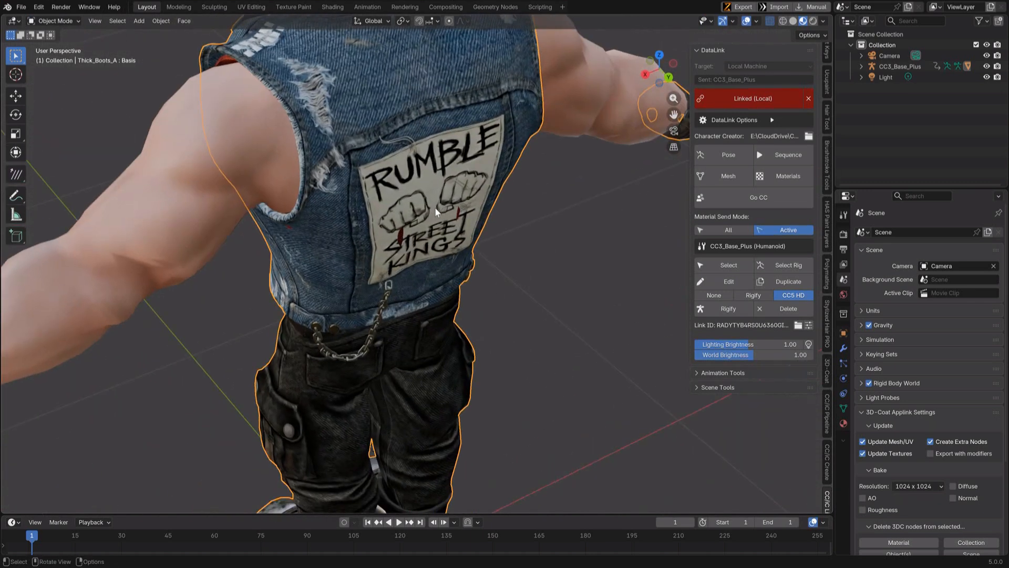
pyautogui.scroll(-4, 434, 207)
pyautogui.click(56, 21)
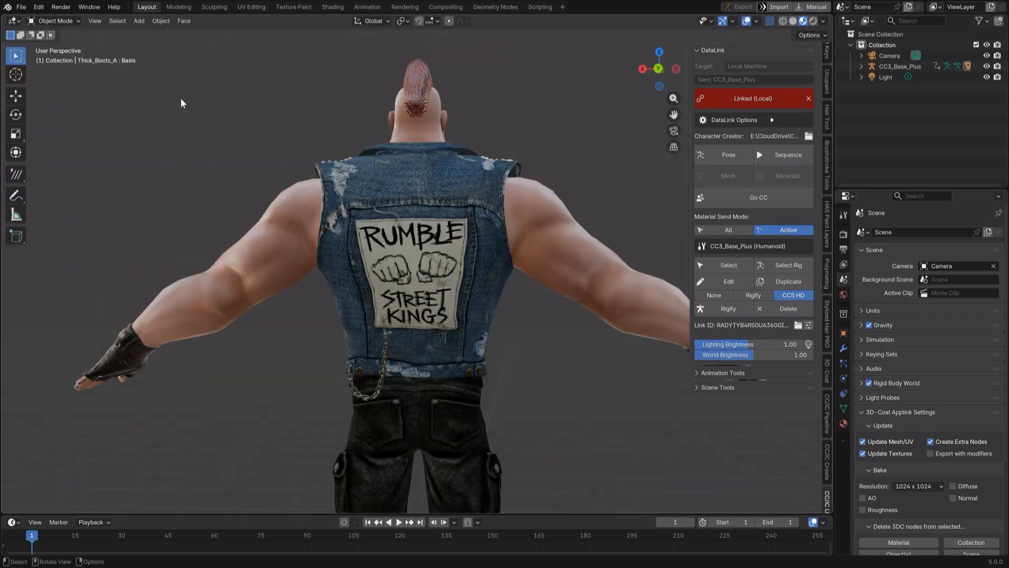
pyautogui.press('KP_1')
pyautogui.scroll(-4, 429, 128)
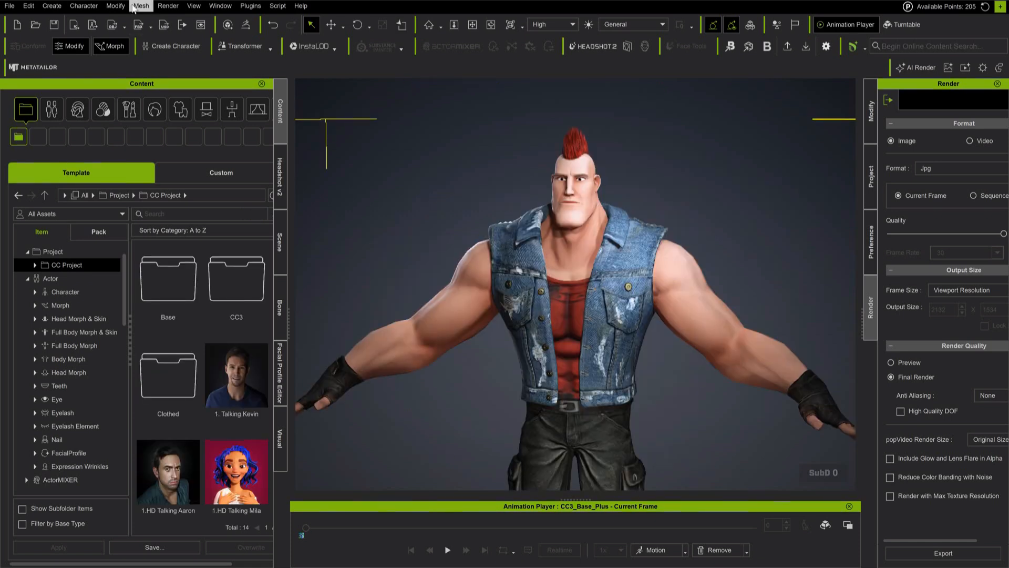
# Step: Switch to Character Creator and open Edit Facial with the 01-Happy expressions for the character
pyautogui.click(95, 5)
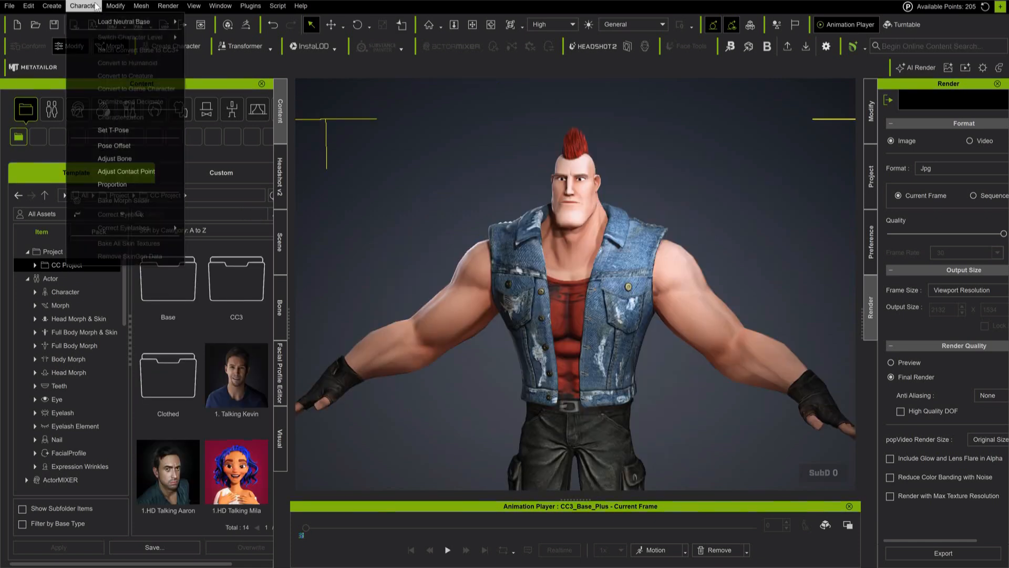
pyautogui.moveTo(117, 6)
pyautogui.click(148, 63)
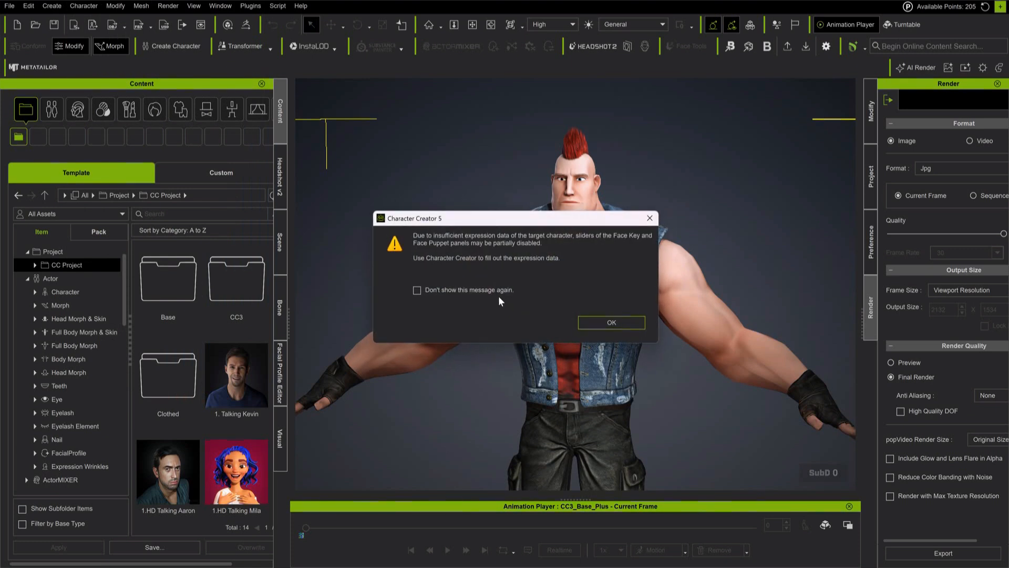
pyautogui.click(604, 325)
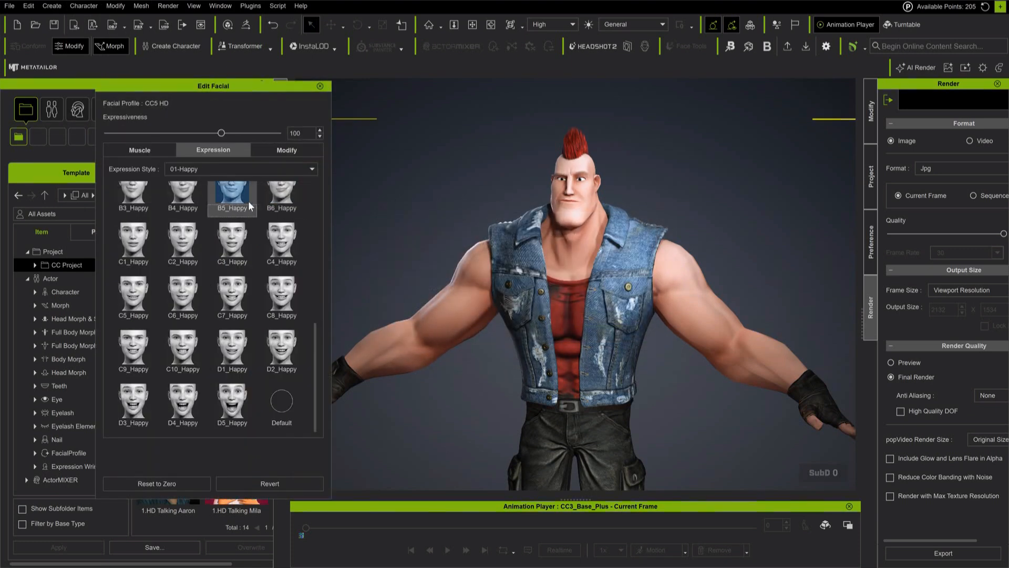
pyautogui.scroll(6, 491, 194)
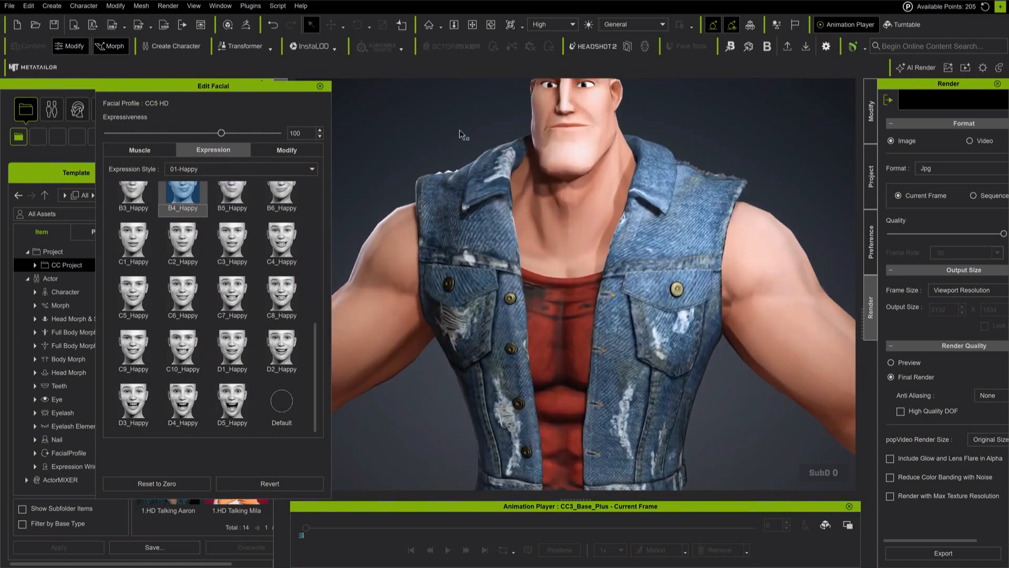
pyautogui.moveTo(462, 132); pyautogui.dragTo(444, 232, button='middle')
pyautogui.scroll(-1, 463, 202)
pyautogui.moveTo(470, 195); pyautogui.dragTo(462, 215, button='middle')
pyautogui.scroll(1, 449, 196)
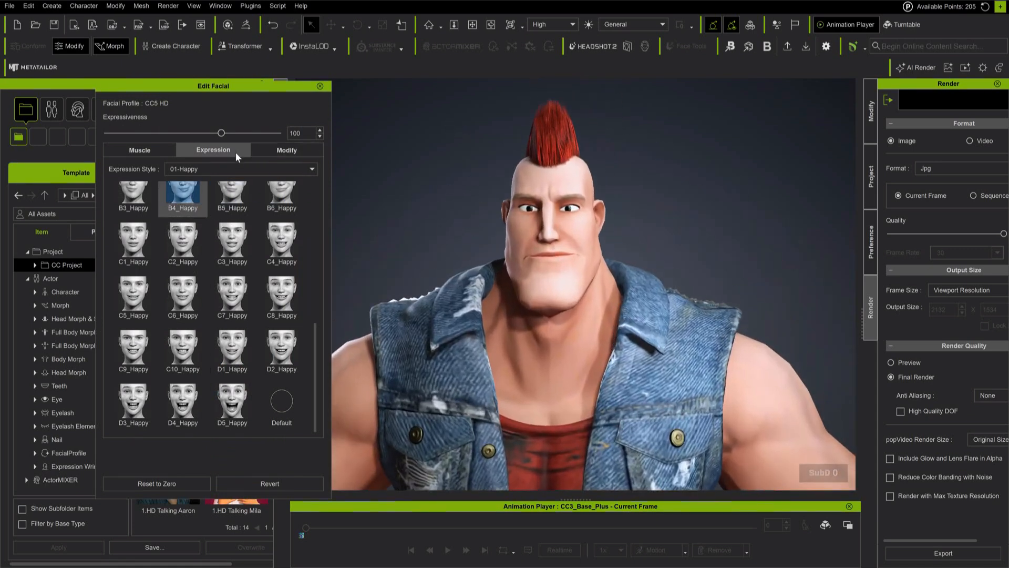
# Step: Switch the expression style to 04-Disgust and preview the B4, B6, C4 and C8 disgust expressions on the character
pyautogui.click(231, 167)
pyautogui.click(216, 204)
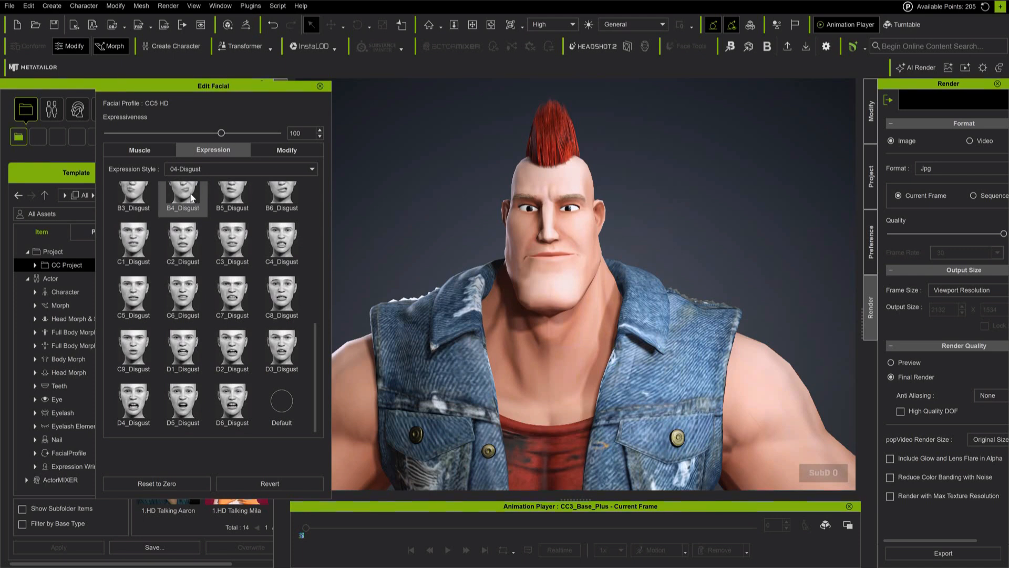
pyautogui.click(191, 197)
pyautogui.click(293, 197)
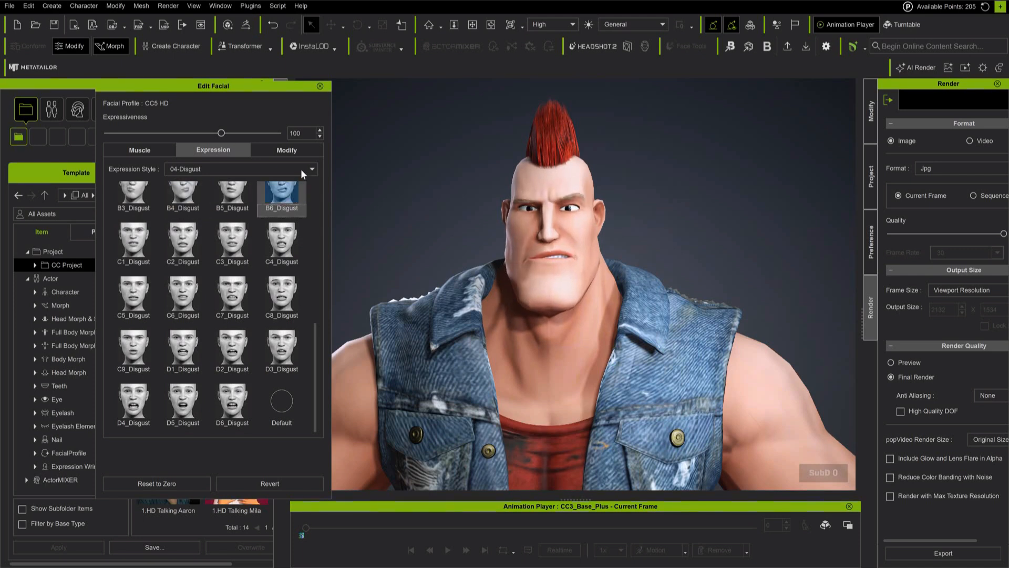
pyautogui.click(264, 241)
pyautogui.click(281, 292)
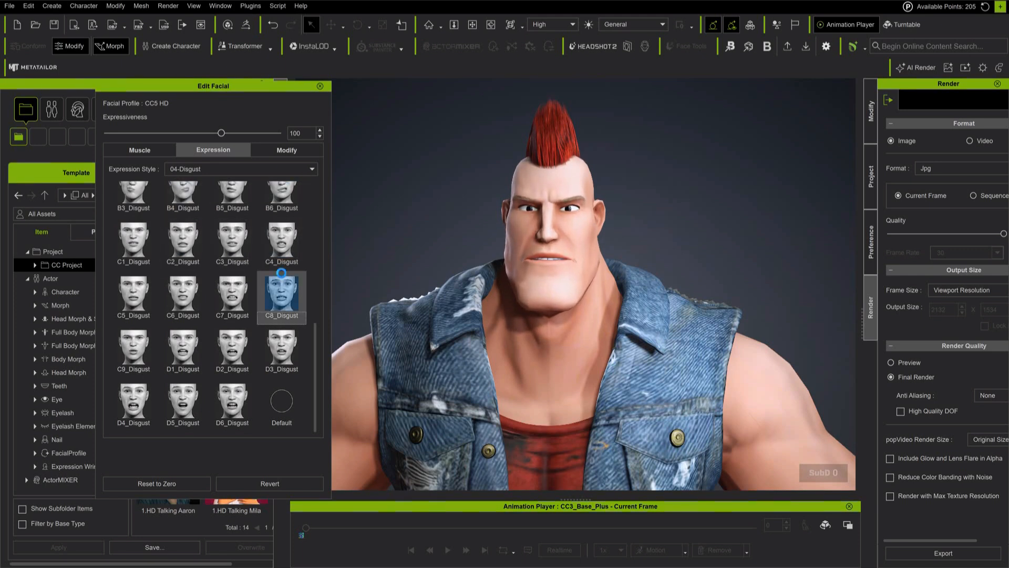
# Step: Preview the C7, C6, C5 and C1 disgust expressions on the character, and leave the expression presets
pyautogui.click(234, 299)
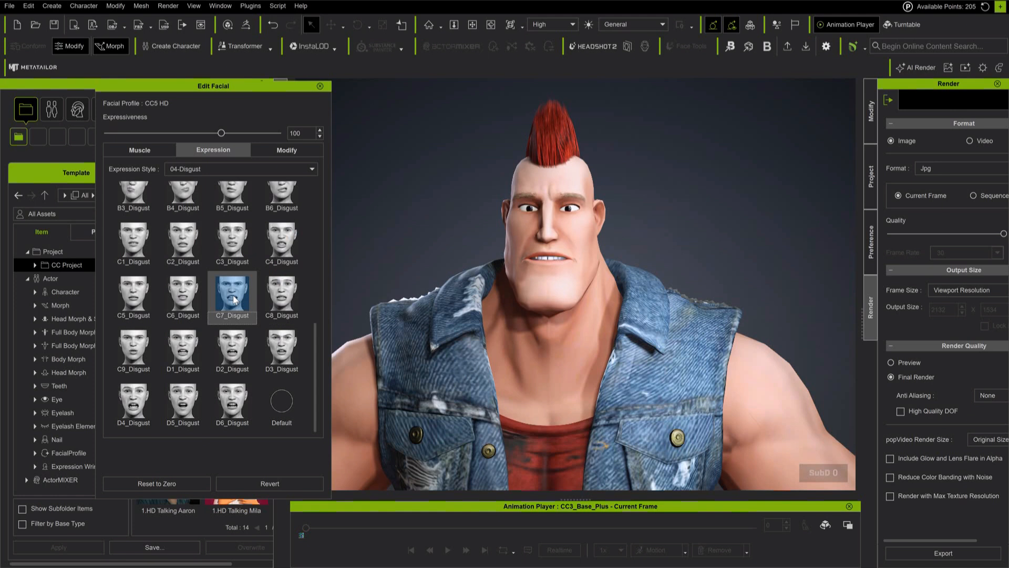
pyautogui.click(173, 297)
pyautogui.click(134, 294)
pyautogui.click(130, 247)
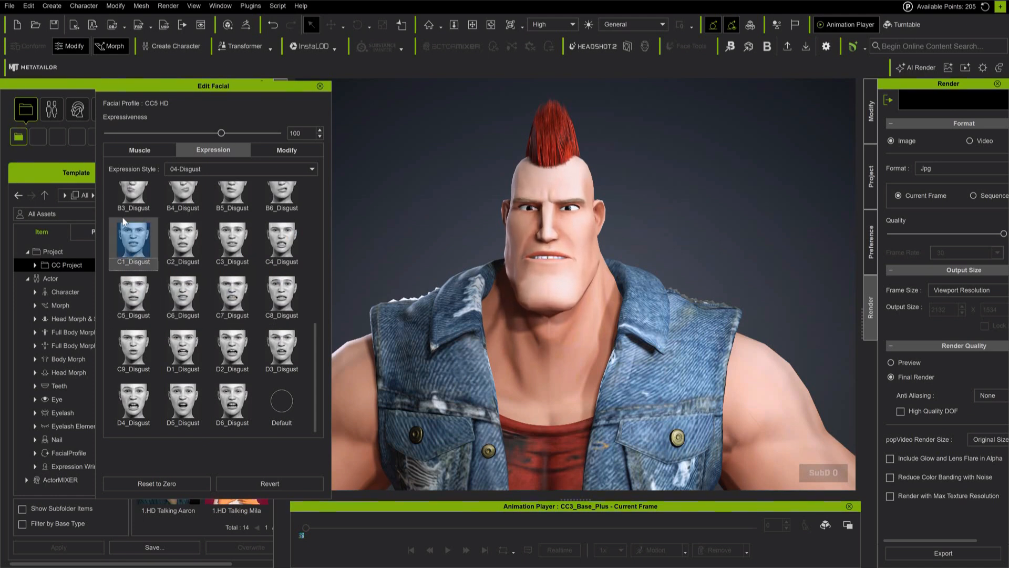
pyautogui.click(269, 151)
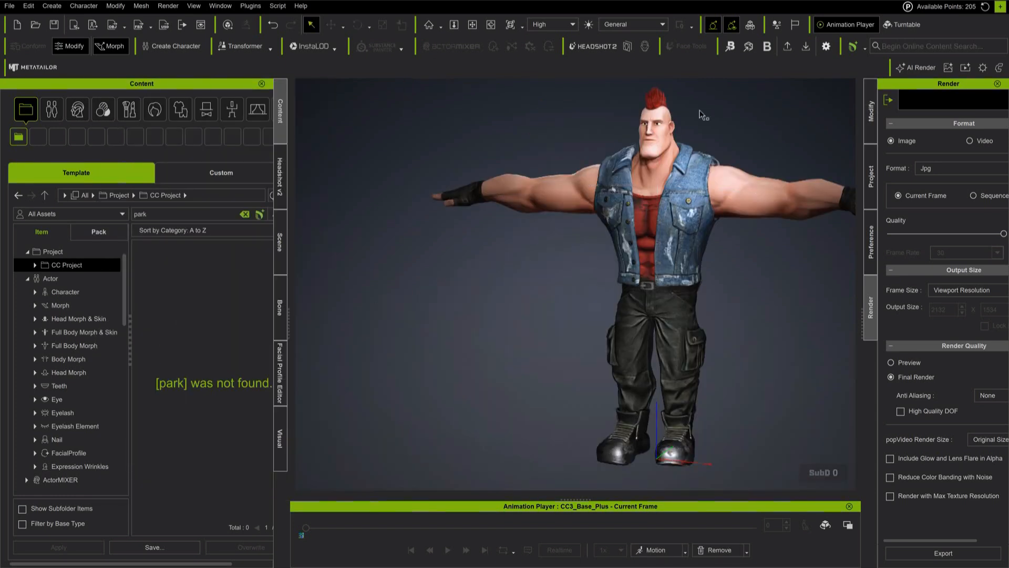
# Step: Apply the Parkour_Drop Running motion from the Animation Motion library to the character, play it, and pause the playback
pyautogui.scroll(3, 604, 186)
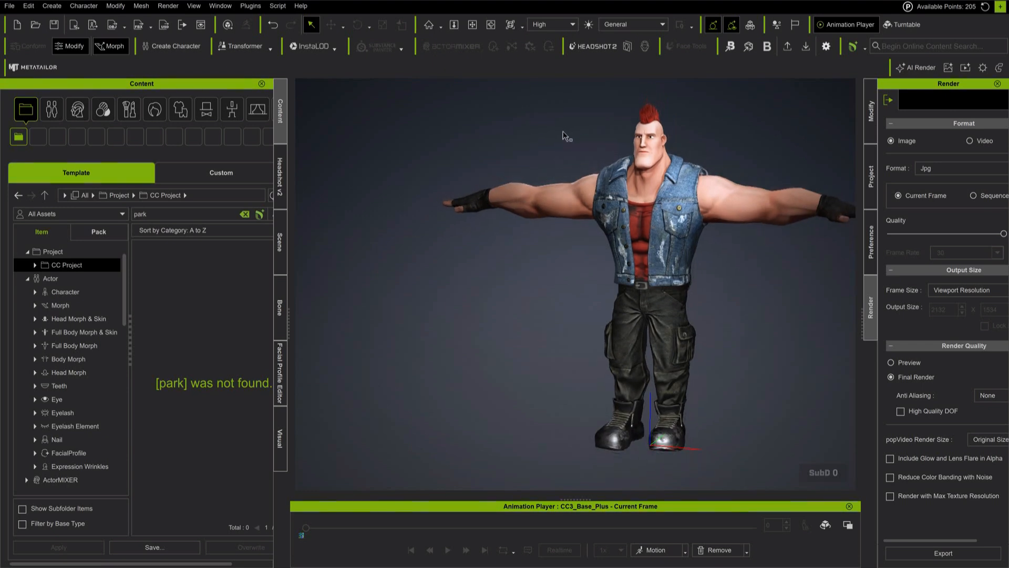
pyautogui.moveTo(566, 136); pyautogui.dragTo(511, 135, button='middle')
pyautogui.moveTo(511, 135); pyautogui.dragTo(611, 135, button='right')
pyautogui.moveTo(612, 135); pyautogui.dragTo(654, 152, button='middle')
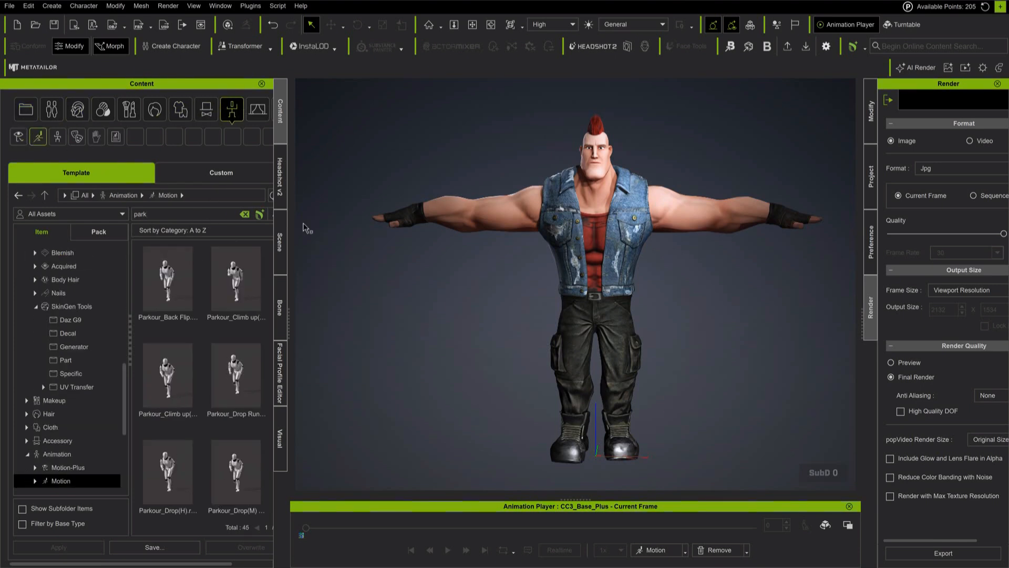
pyautogui.doubleClick(233, 368)
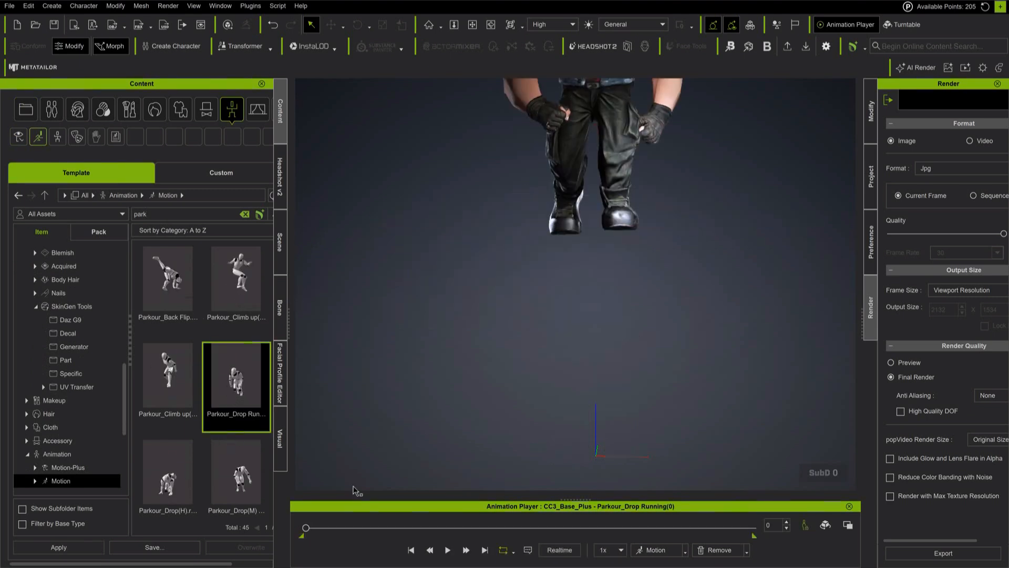
pyautogui.click(447, 552)
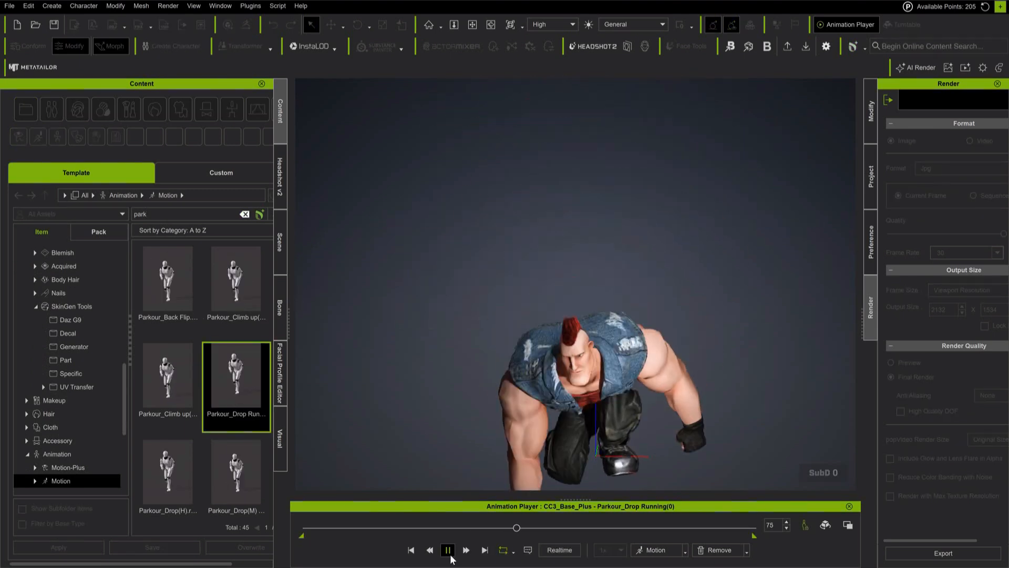
pyautogui.click(448, 552)
# Step: Search the motion library for "fight", apply the Fight Stomp motion to the character, play it, and pause the playback
pyautogui.doubleClick(136, 214)
pyautogui.write('fightr')
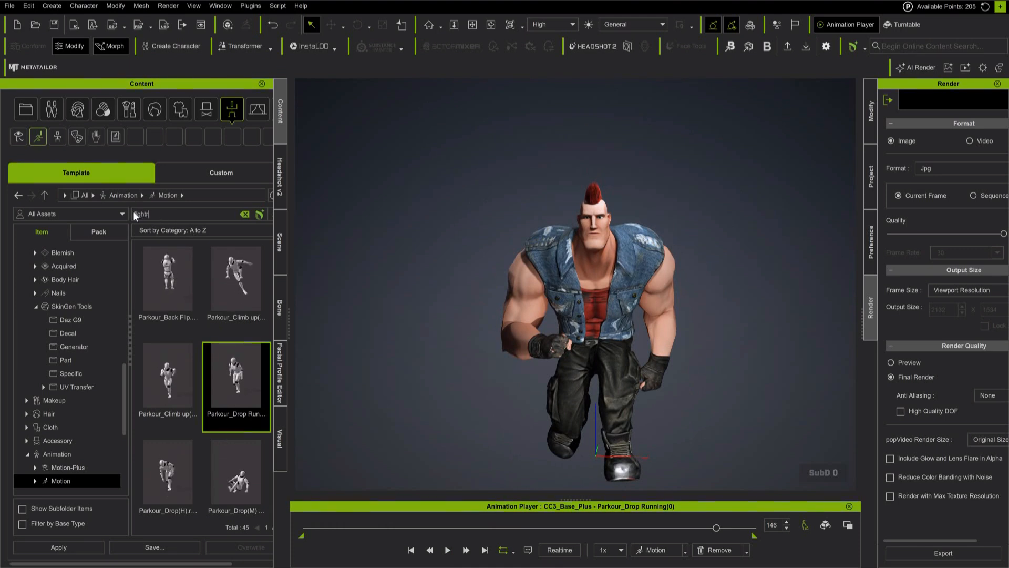
pyautogui.press('Return')
pyautogui.press('Return')
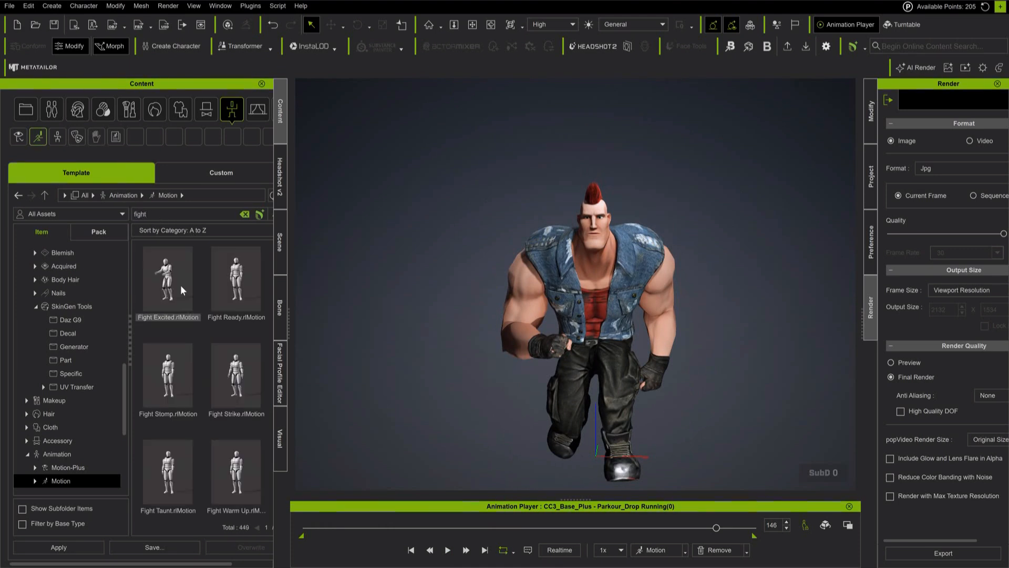
pyautogui.doubleClick(173, 389)
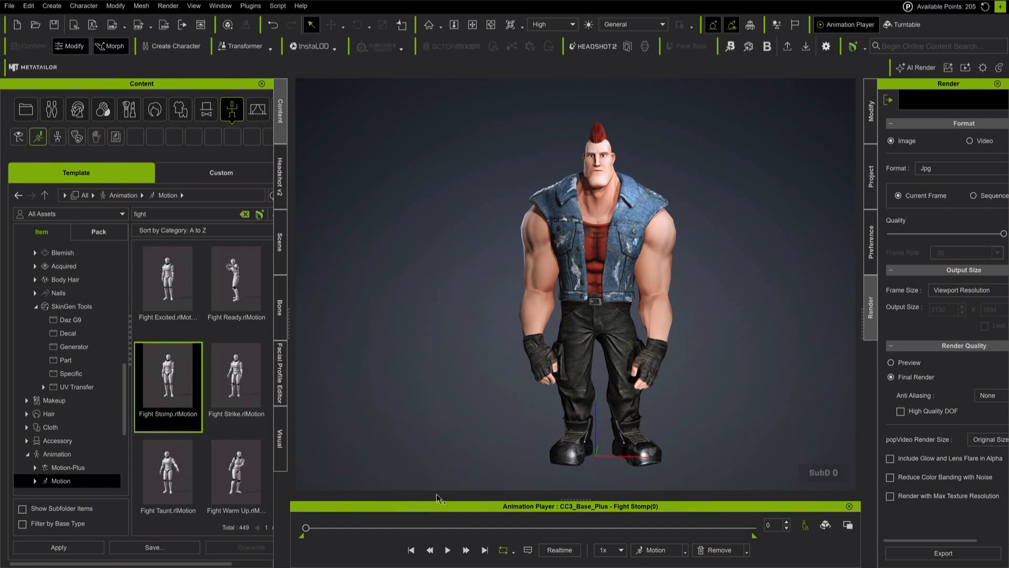
pyautogui.click(447, 550)
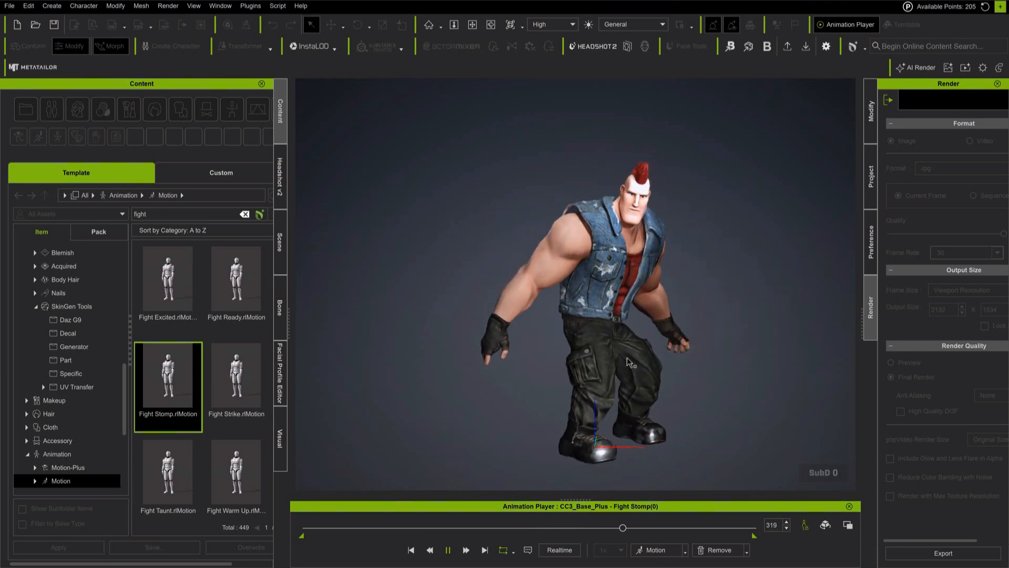
pyautogui.click(449, 548)
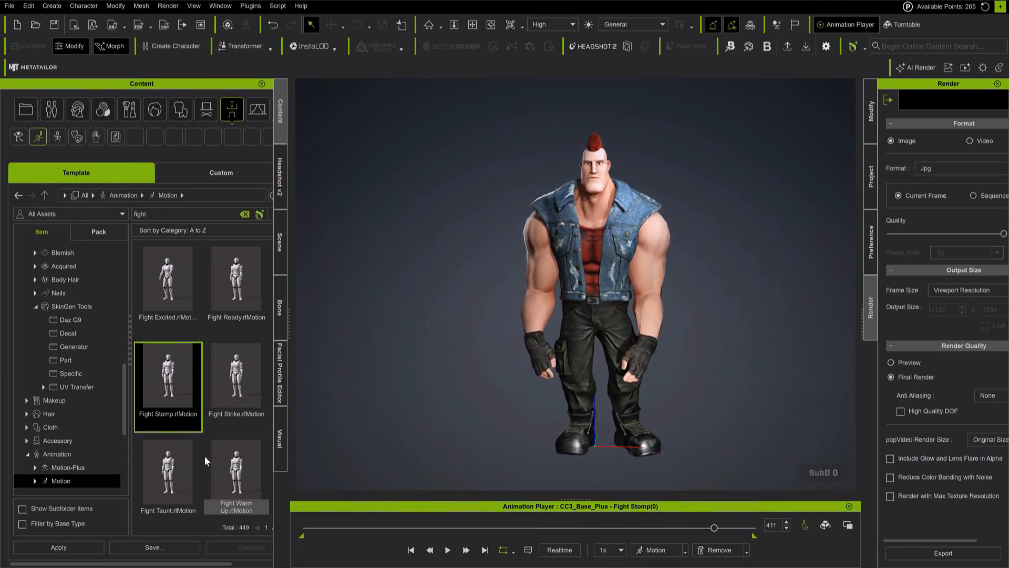
# Step: Apply the Fight Warm Up motion to the character and play it
pyautogui.doubleClick(223, 465)
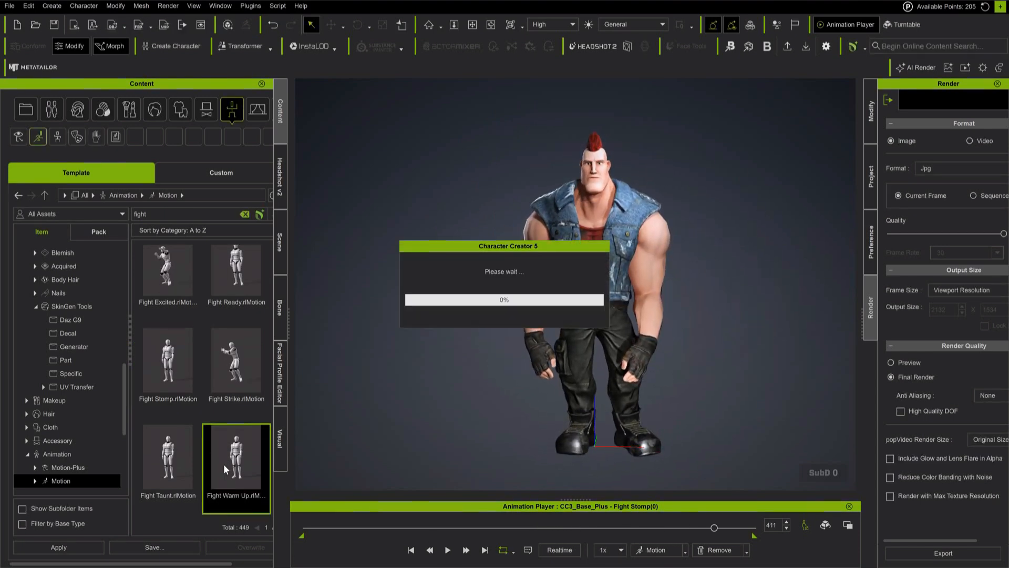
pyautogui.click(448, 550)
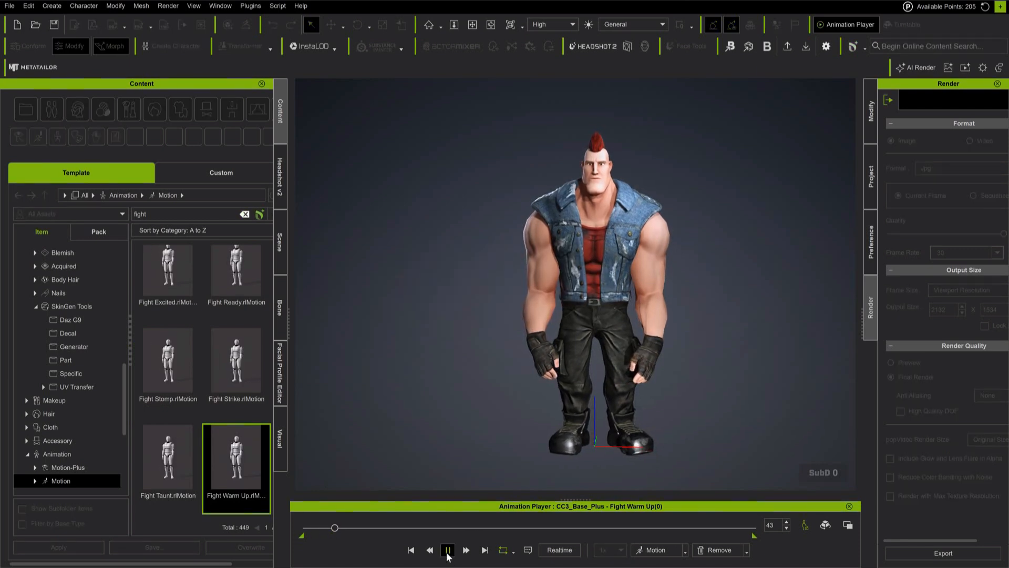